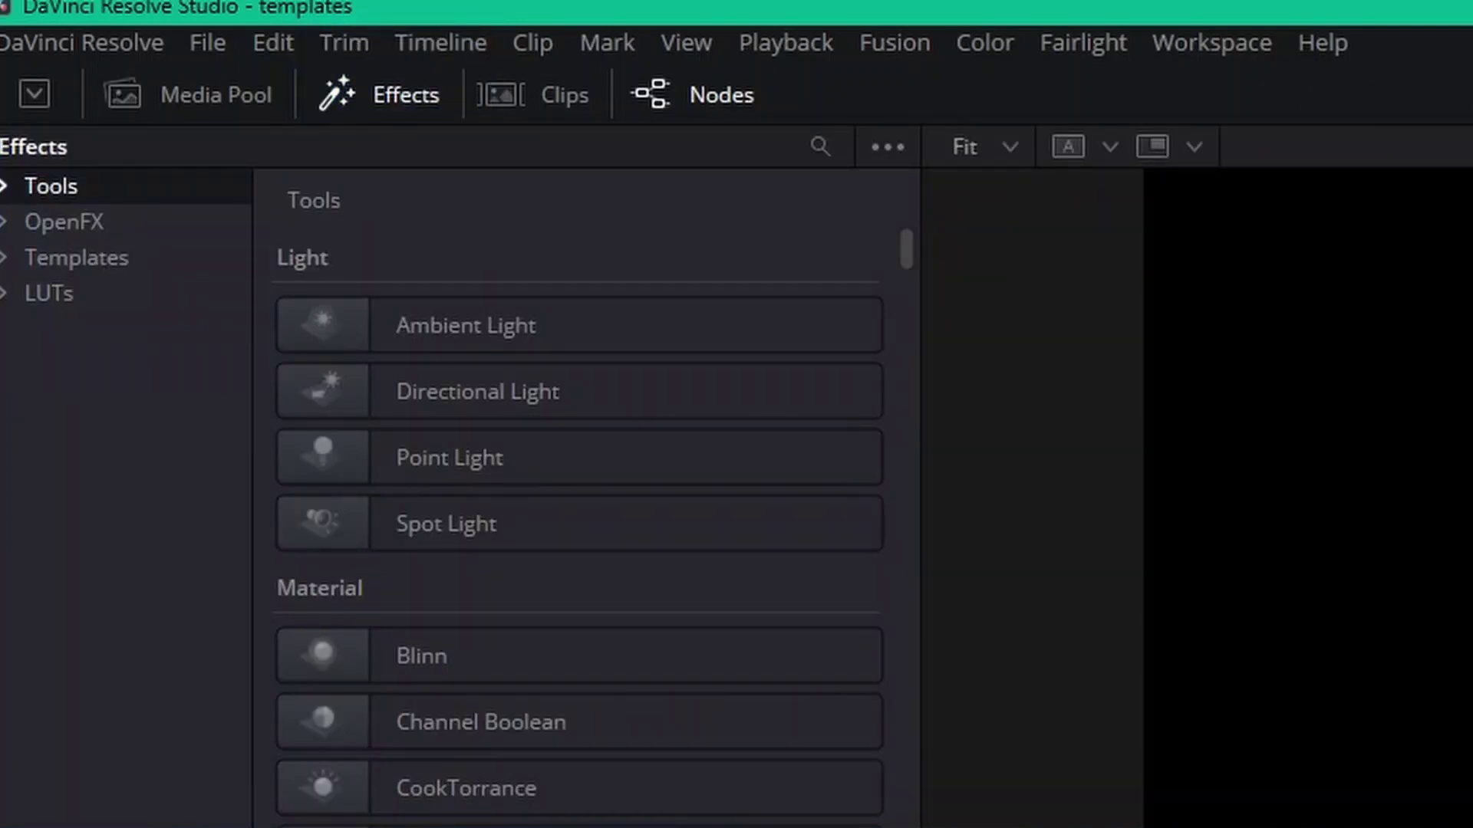
# - Browse the Particles category of the Fusion templates in the effects library
pyautogui.click(77, 257)
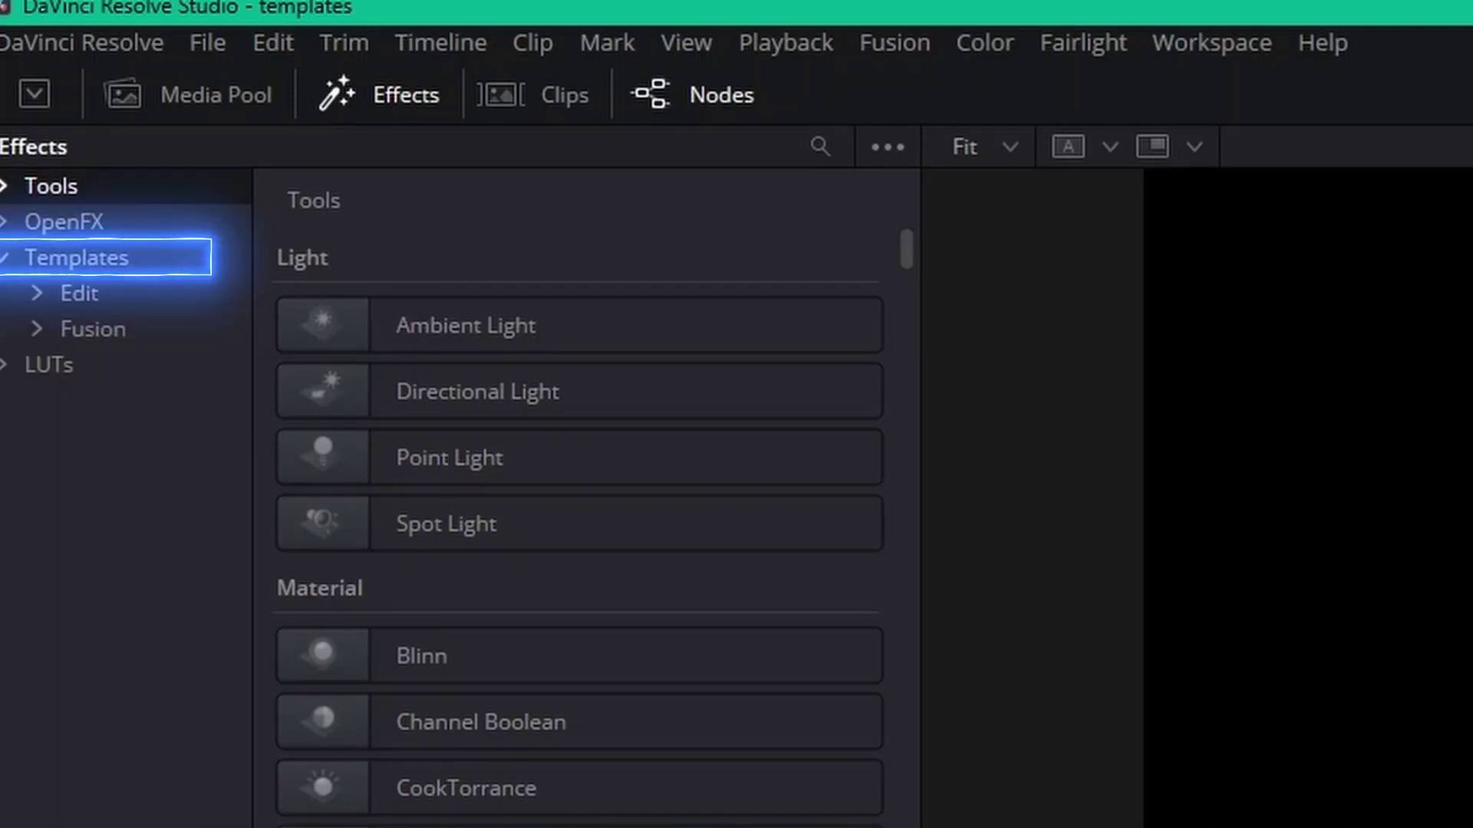
pyautogui.click(36, 329)
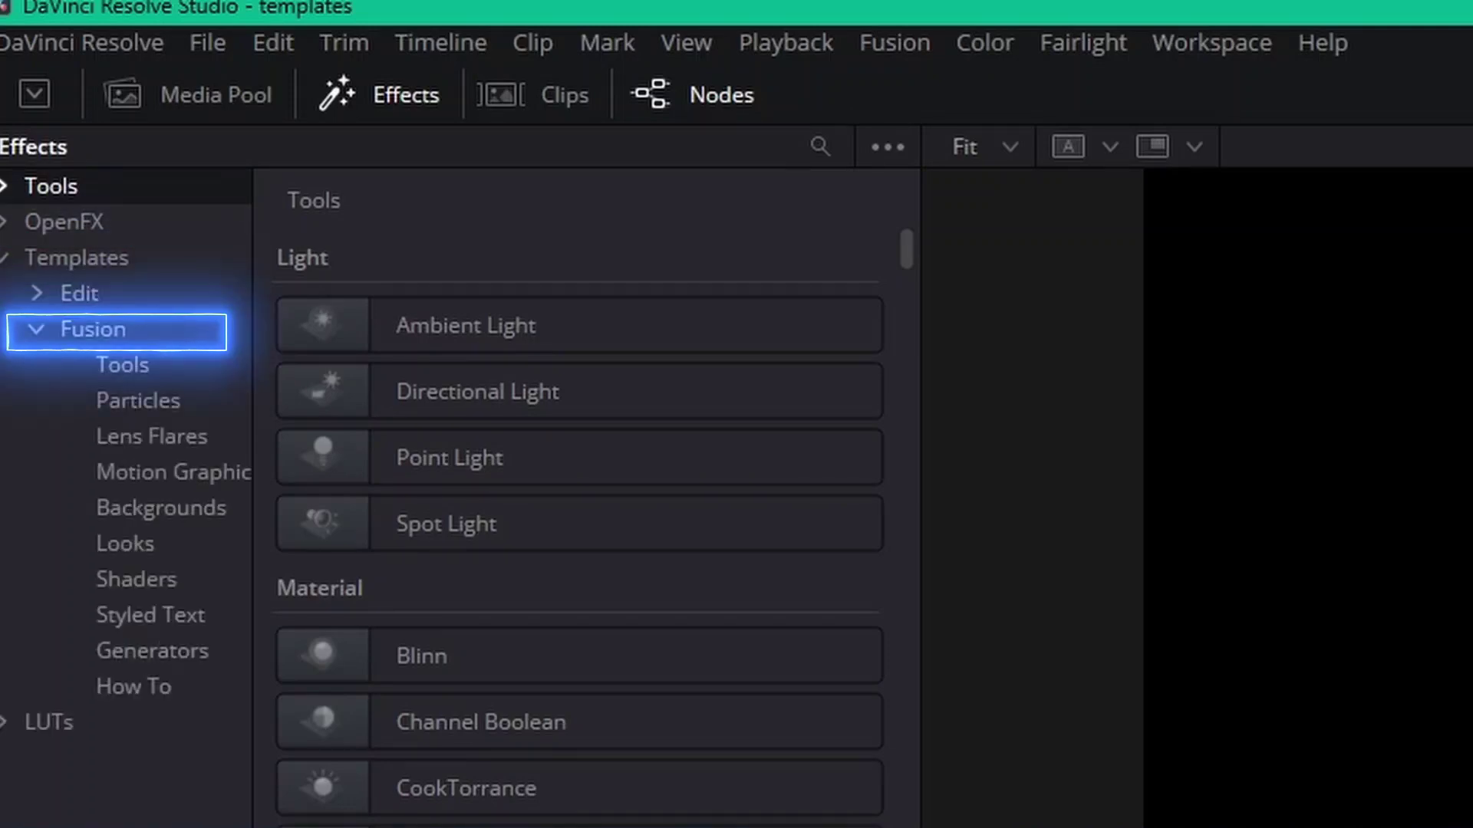
pyautogui.click(138, 401)
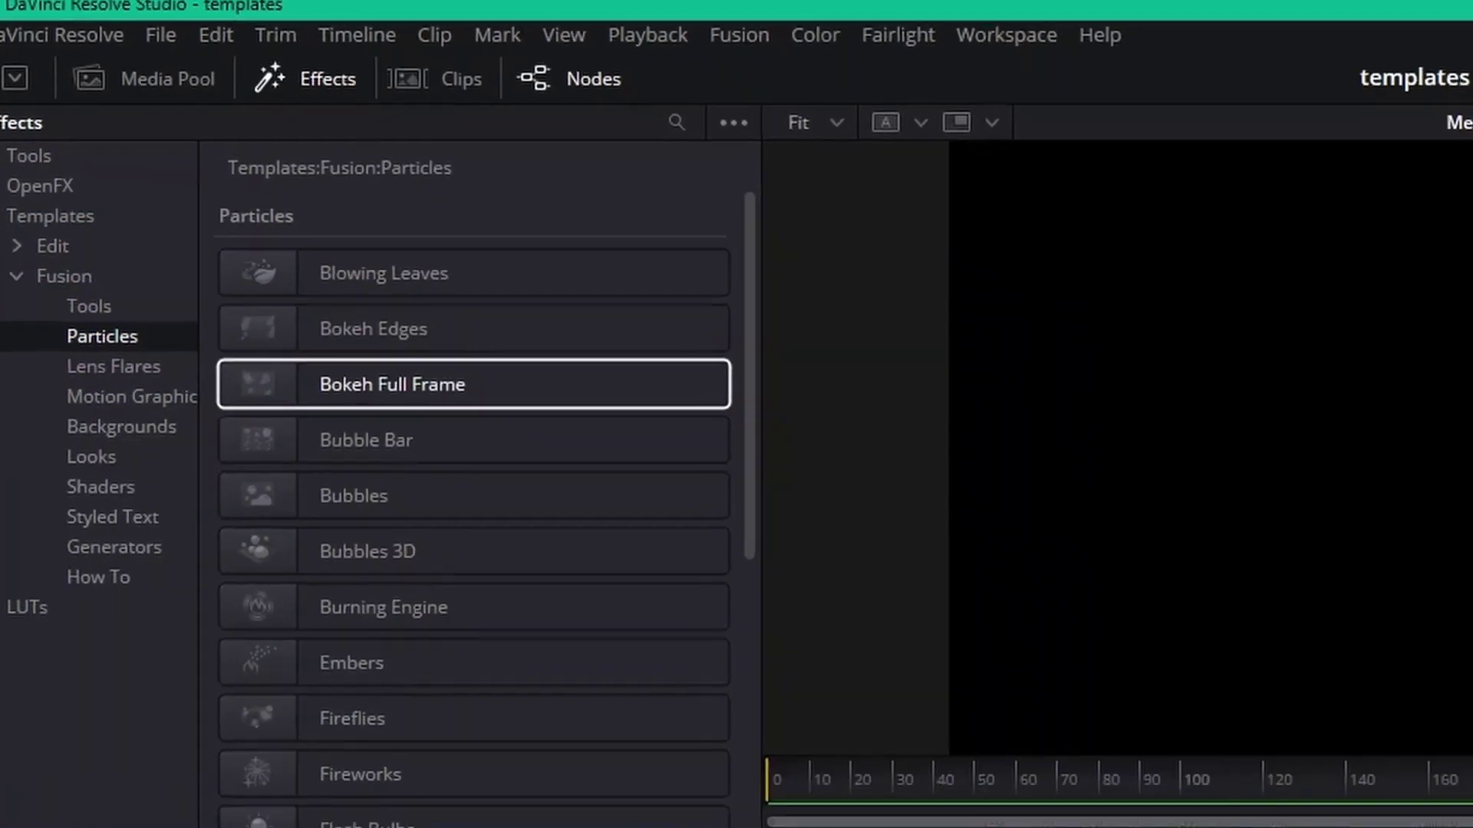
pyautogui.scroll(-3, 580, 537)
pyautogui.scroll(-3, 399, 332)
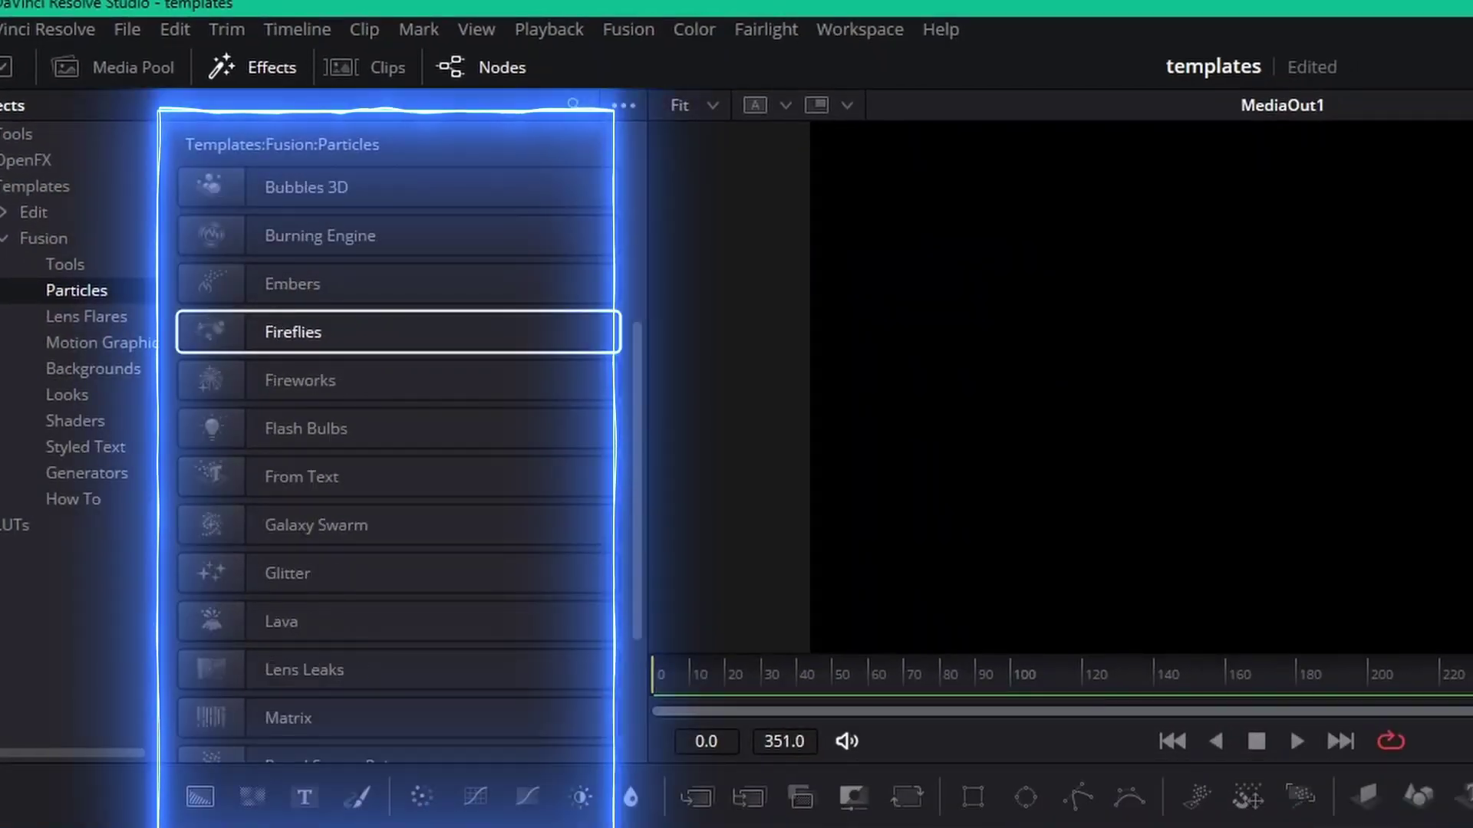
pyautogui.scroll(-3, 399, 380)
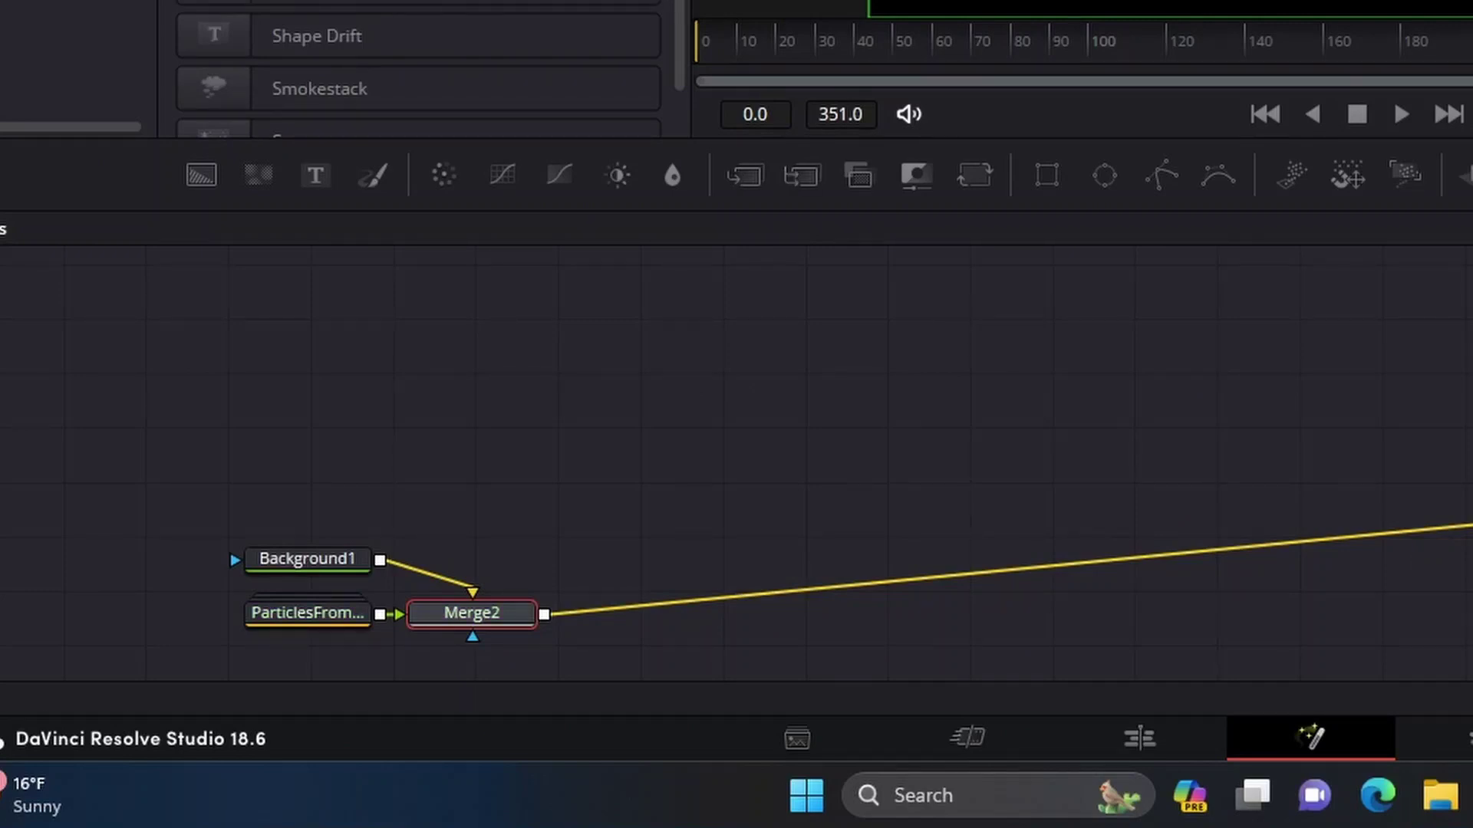
# - Arrange the node graph with ParticlesFromText above Merge2, Background1 level with Merge2 on its input side, and MediaOut1 closer to Merge2
pyautogui.moveTo(307, 612); pyautogui.dragTo(480, 480)
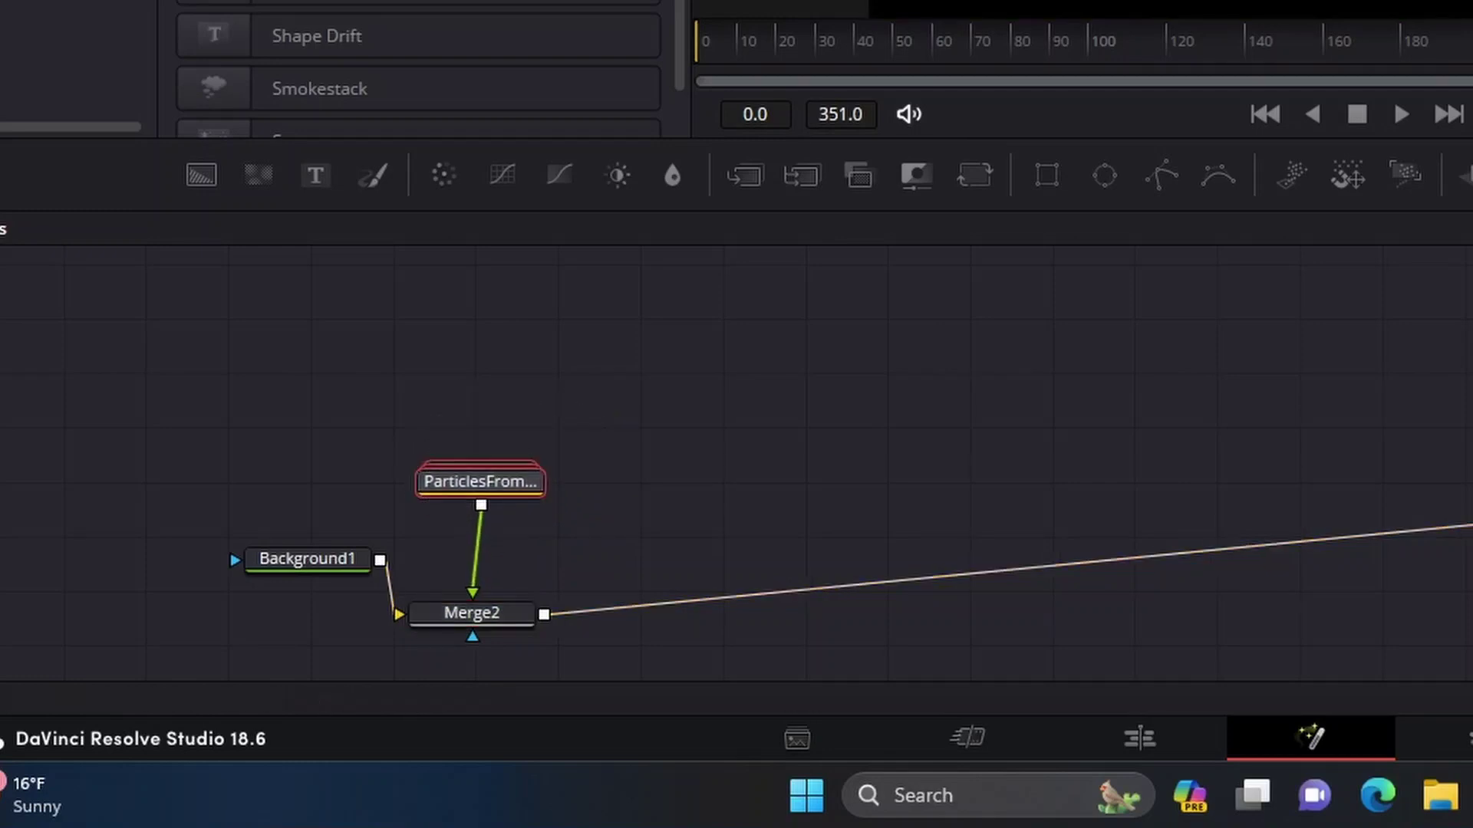
pyautogui.moveTo(307, 559); pyautogui.dragTo(263, 569)
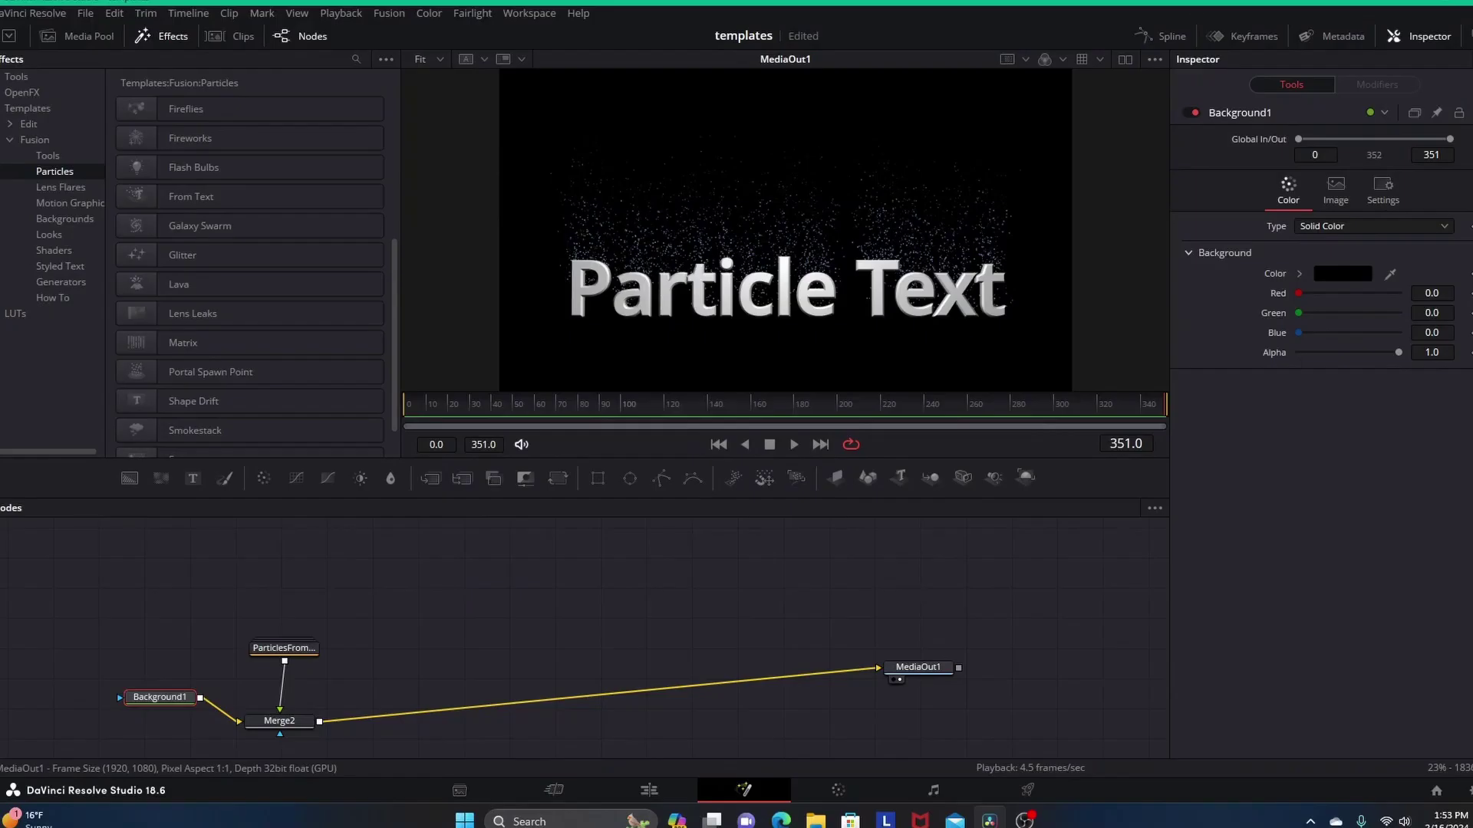
pyautogui.moveTo(918, 667); pyautogui.dragTo(617, 674)
pyautogui.moveTo(284, 648); pyautogui.dragTo(351, 607)
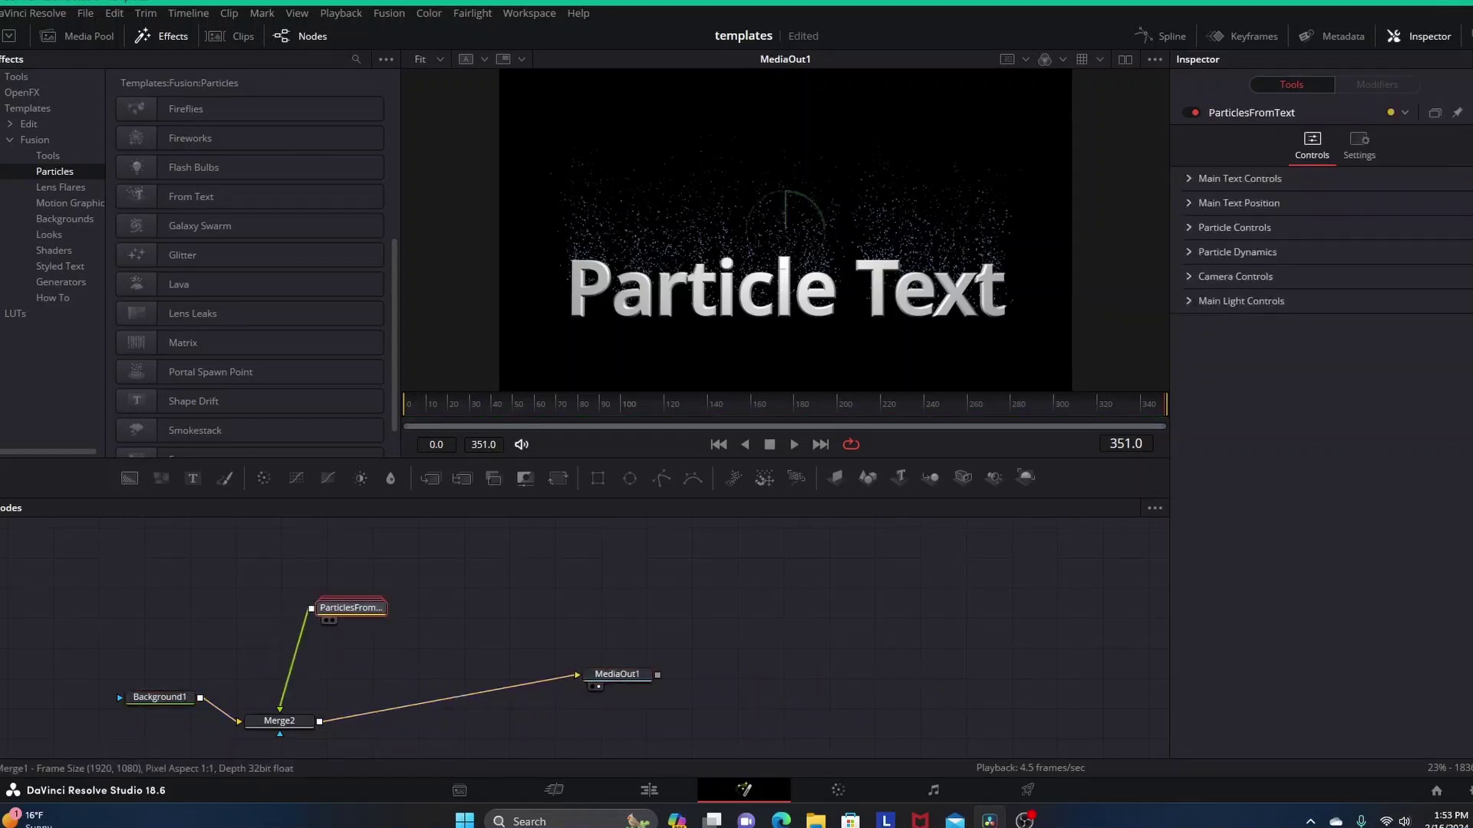
pyautogui.moveTo(279, 721); pyautogui.dragTo(350, 696)
pyautogui.moveTo(160, 698); pyautogui.dragTo(183, 696)
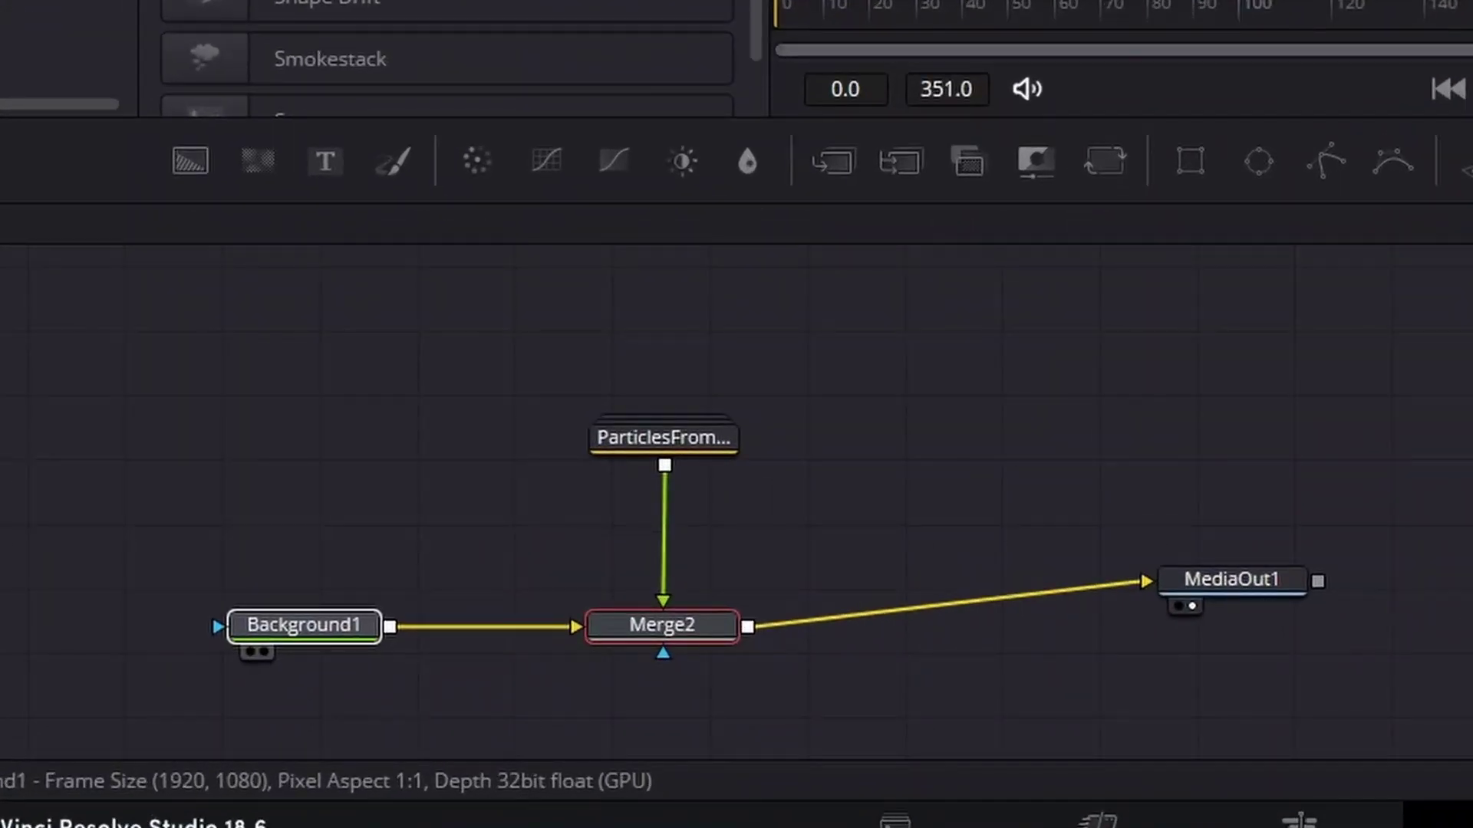
pyautogui.moveTo(1231, 581); pyautogui.dragTo(1157, 612)
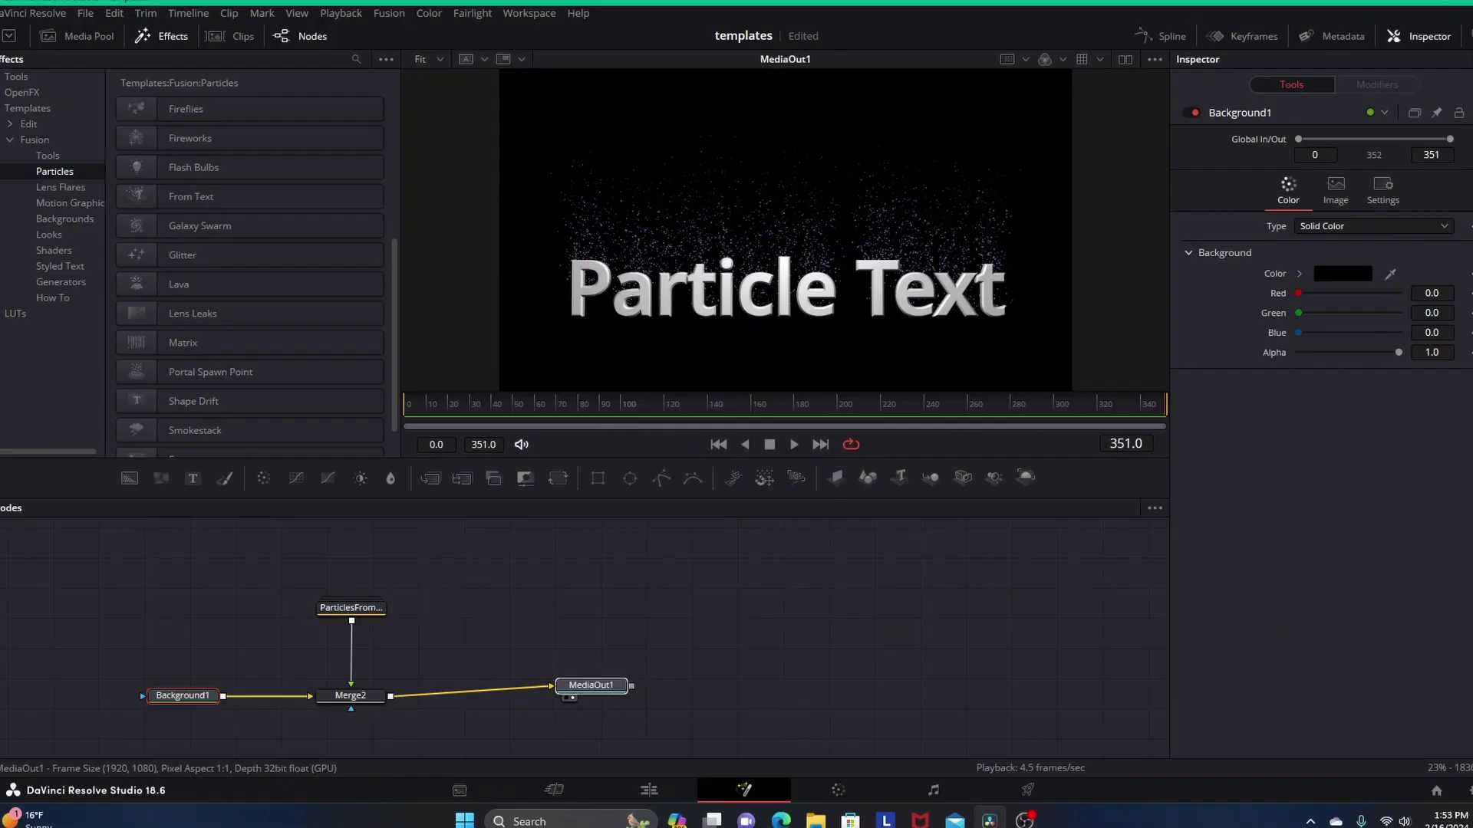
pyautogui.moveTo(582, 690); pyautogui.dragTo(585, 691)
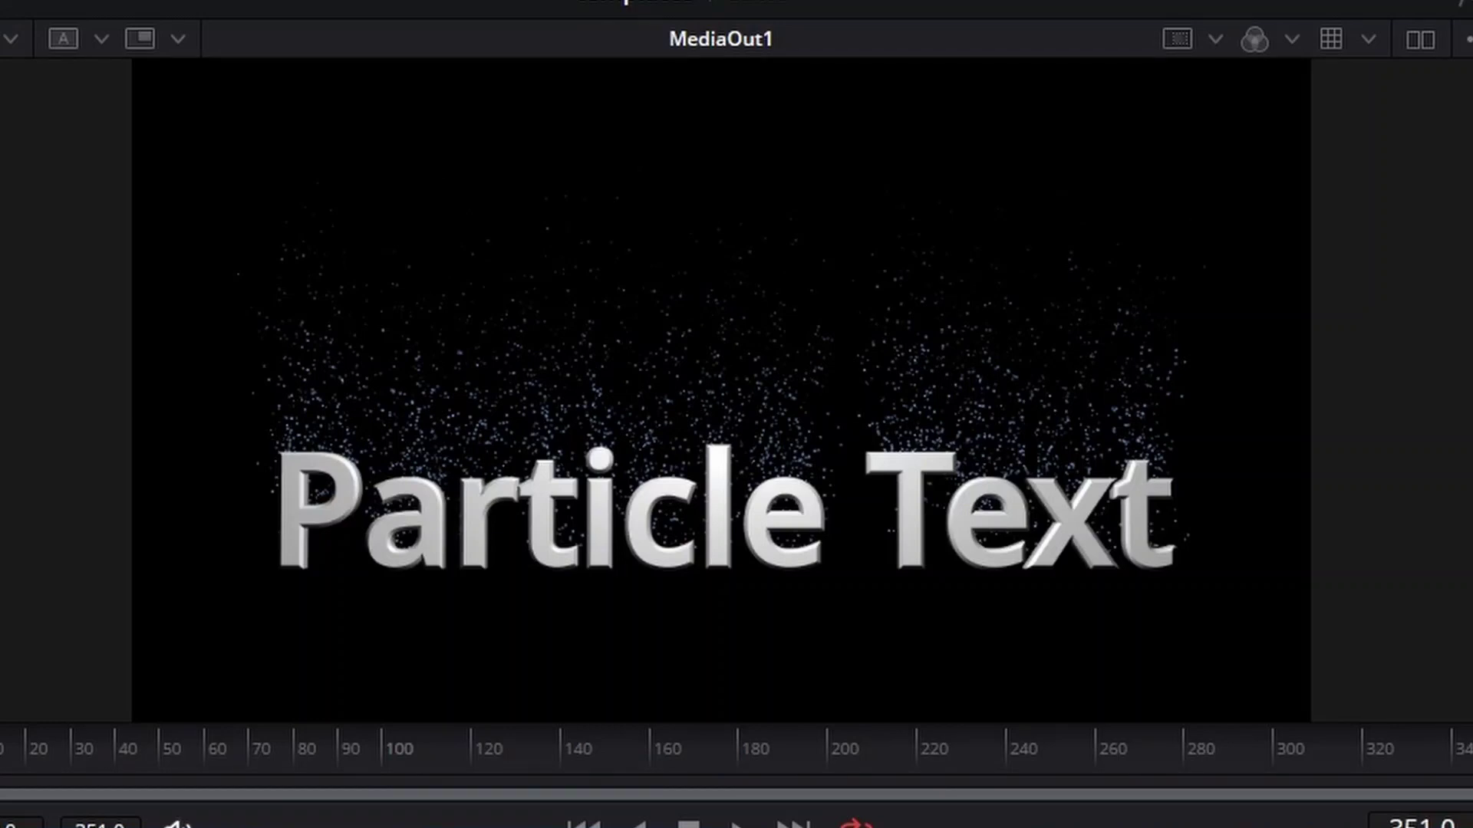
# - Play the particle text animation in the viewer, narrow the effects library to widen the viewer, and stop playback
pyautogui.press('space')
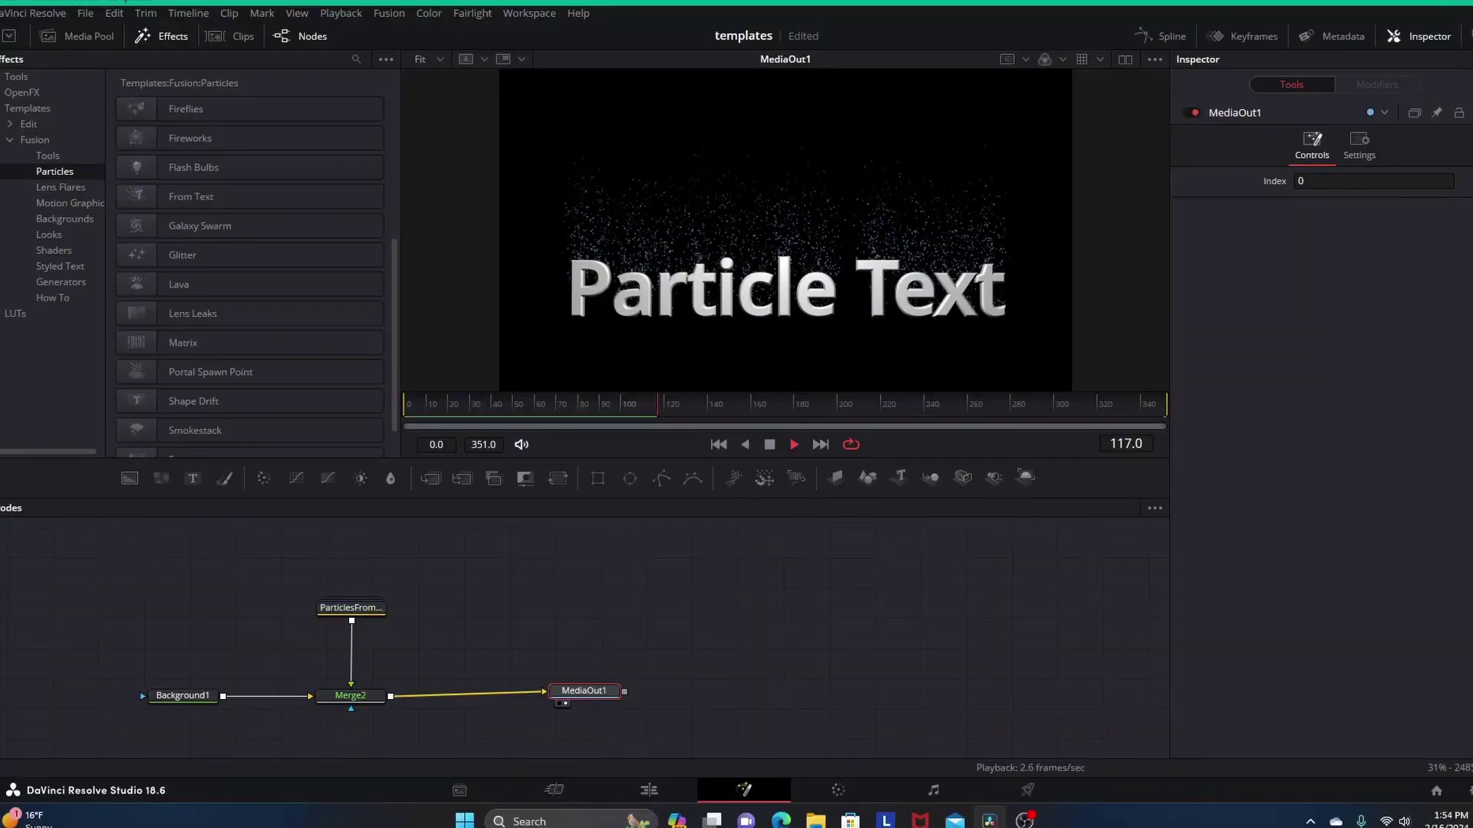
pyautogui.moveTo(402, 261); pyautogui.dragTo(298, 261)
pyautogui.press('space')
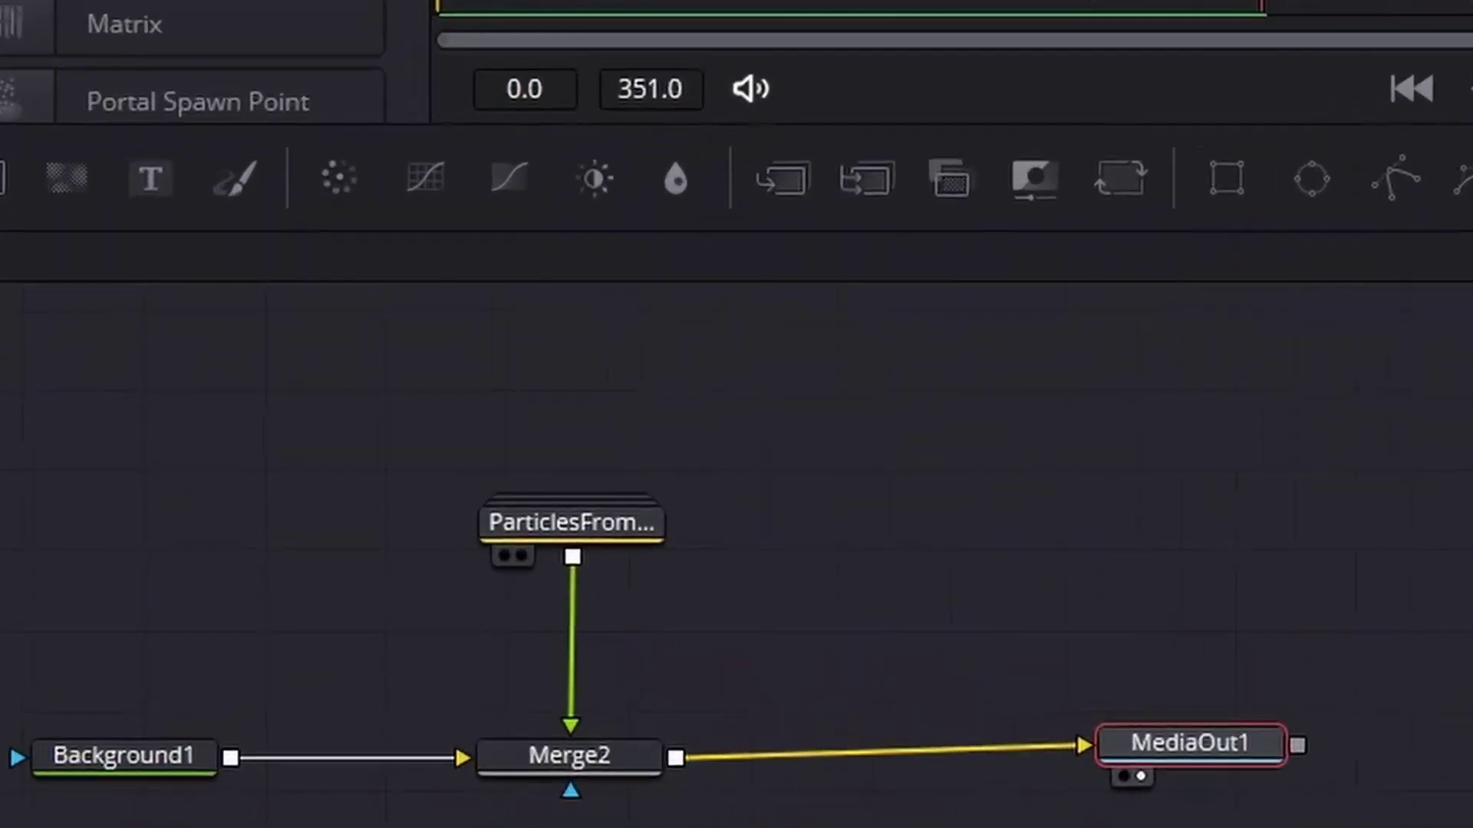
# - Select the ParticlesFromText node and review its main text controls for font, size, extrusion, bevel and colors
pyautogui.click(351, 531)
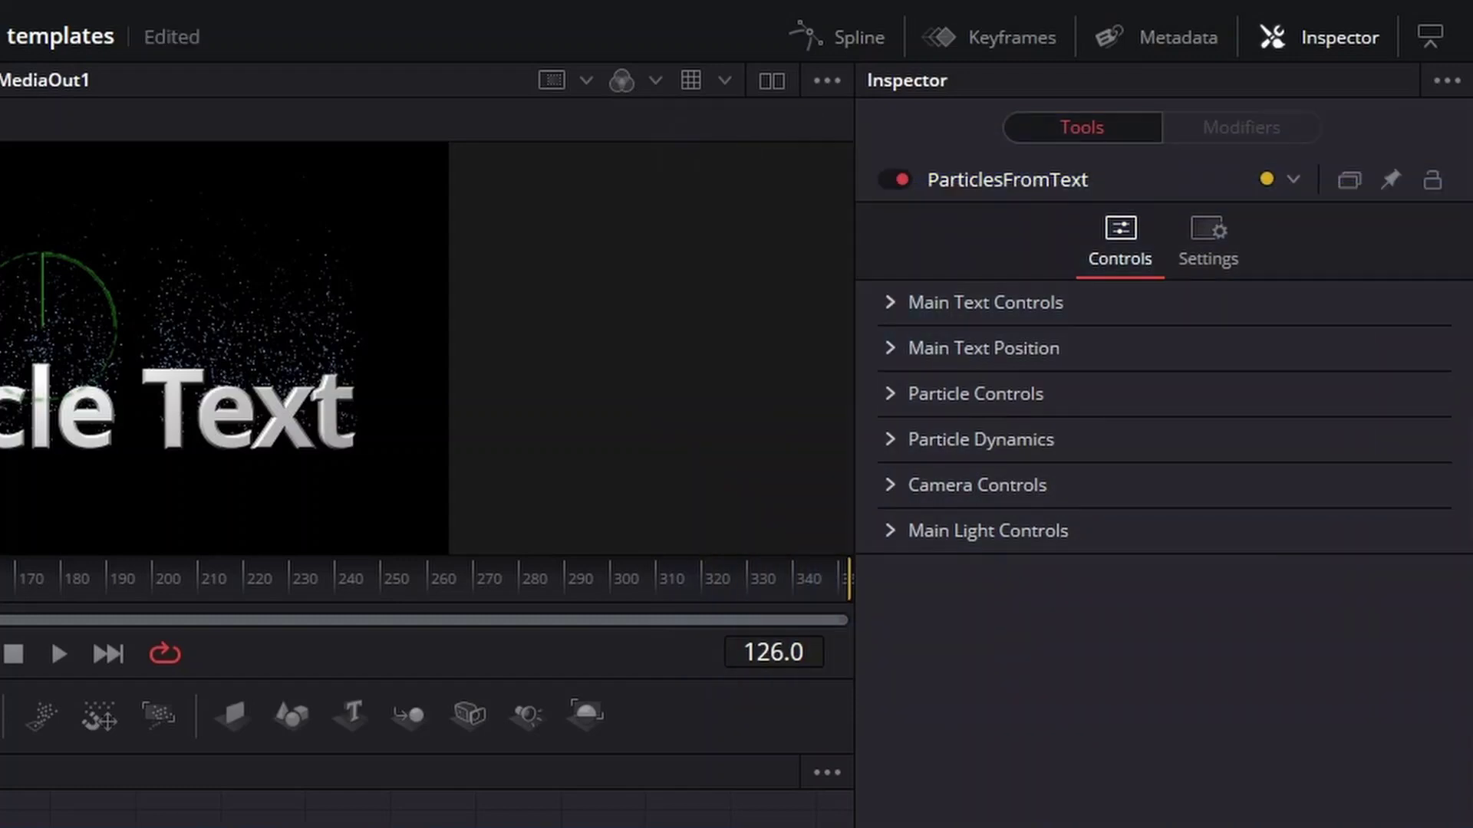
pyautogui.click(890, 303)
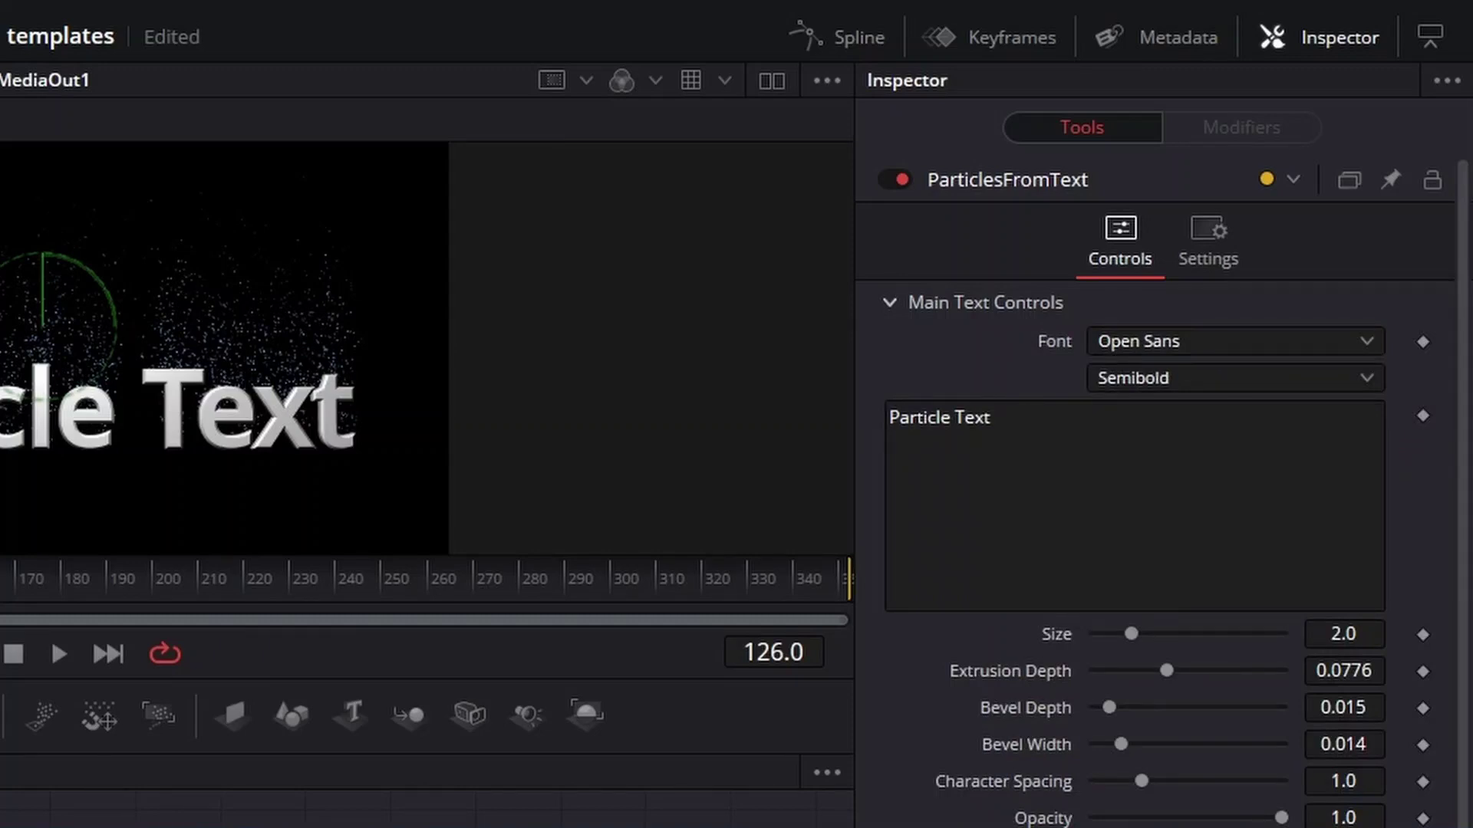
pyautogui.scroll(-5, 1151, 499)
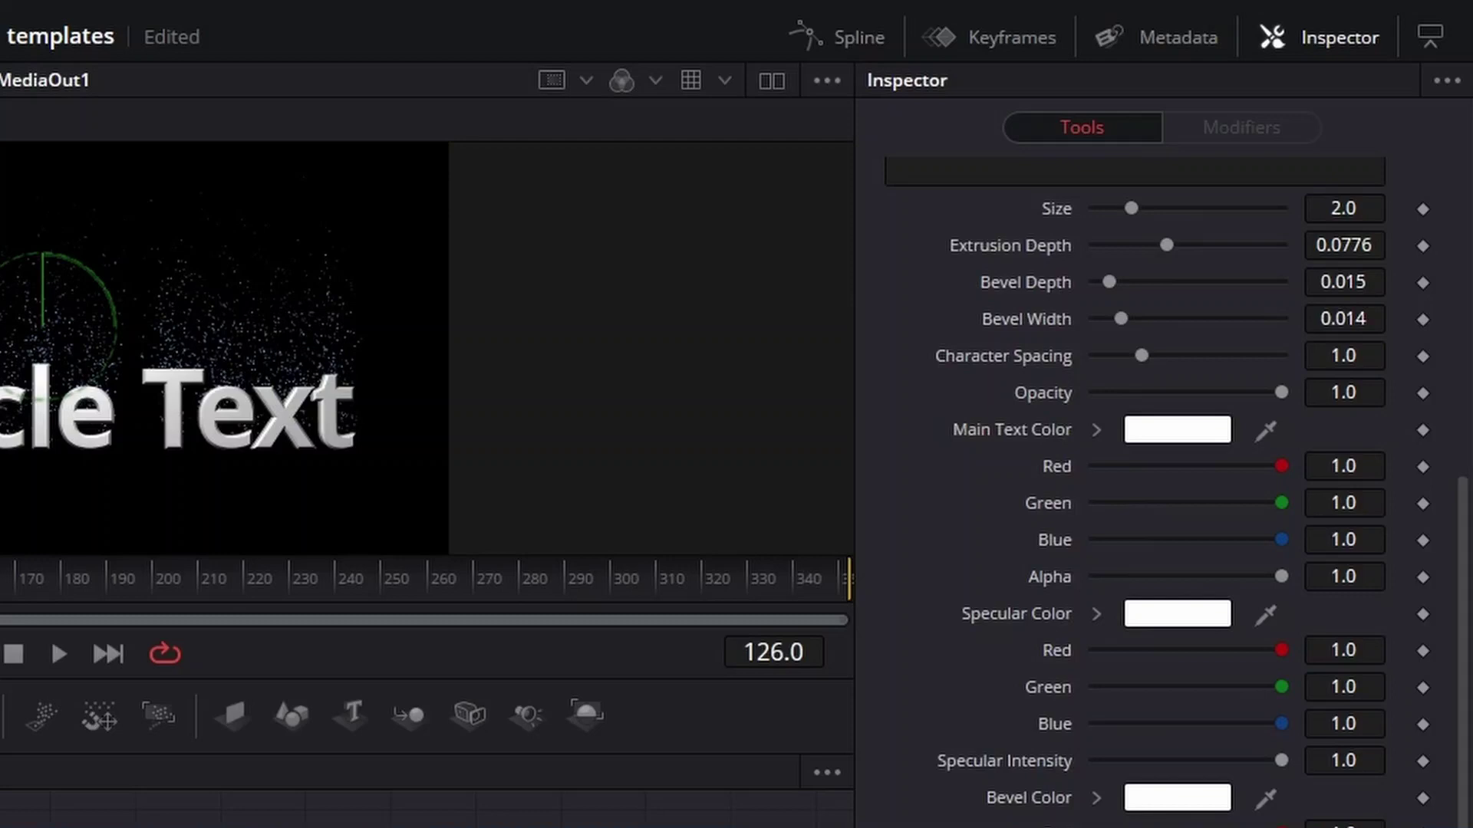
pyautogui.scroll(4, 1150, 499)
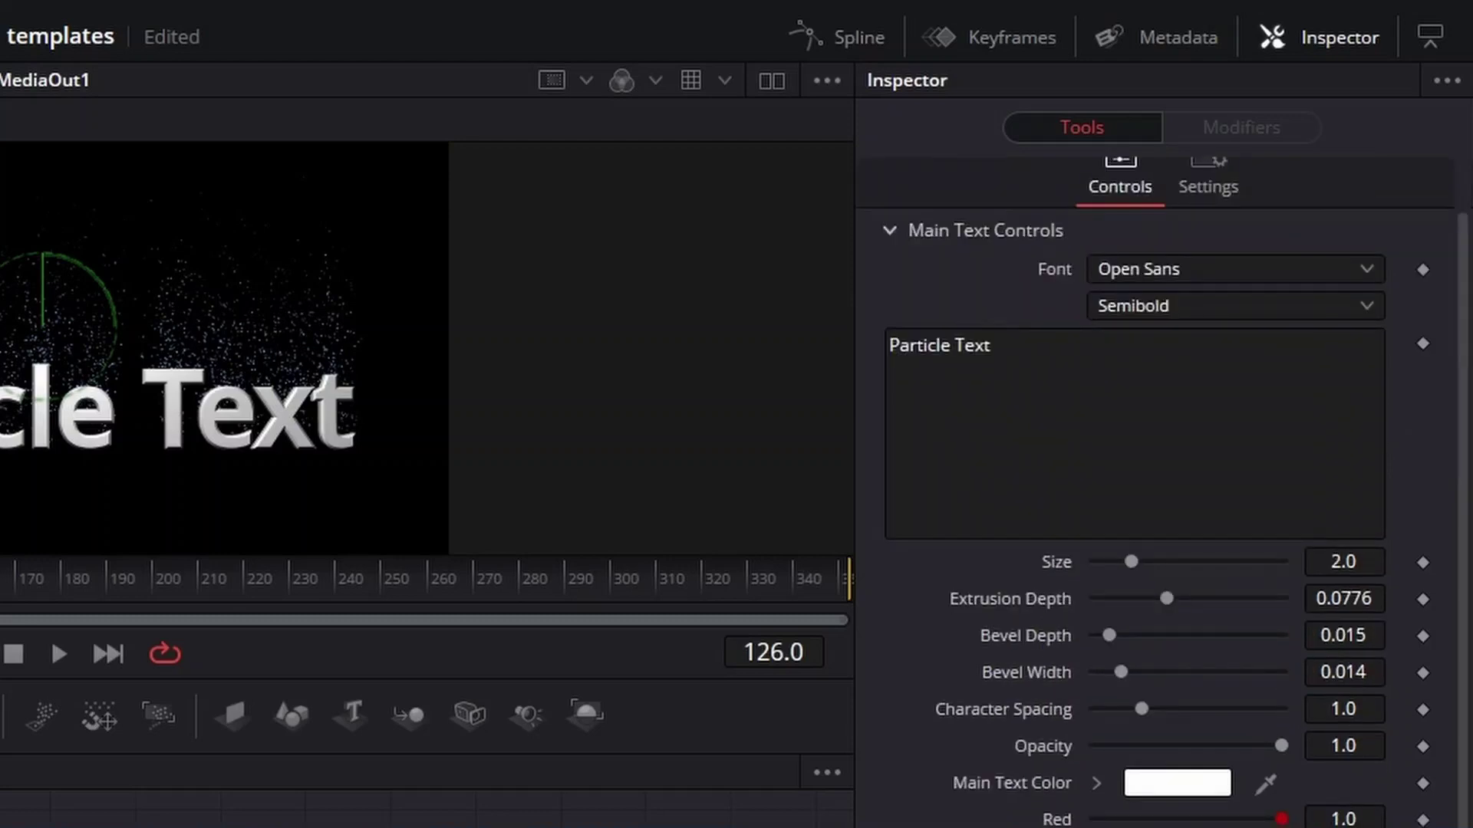
pyautogui.click(889, 230)
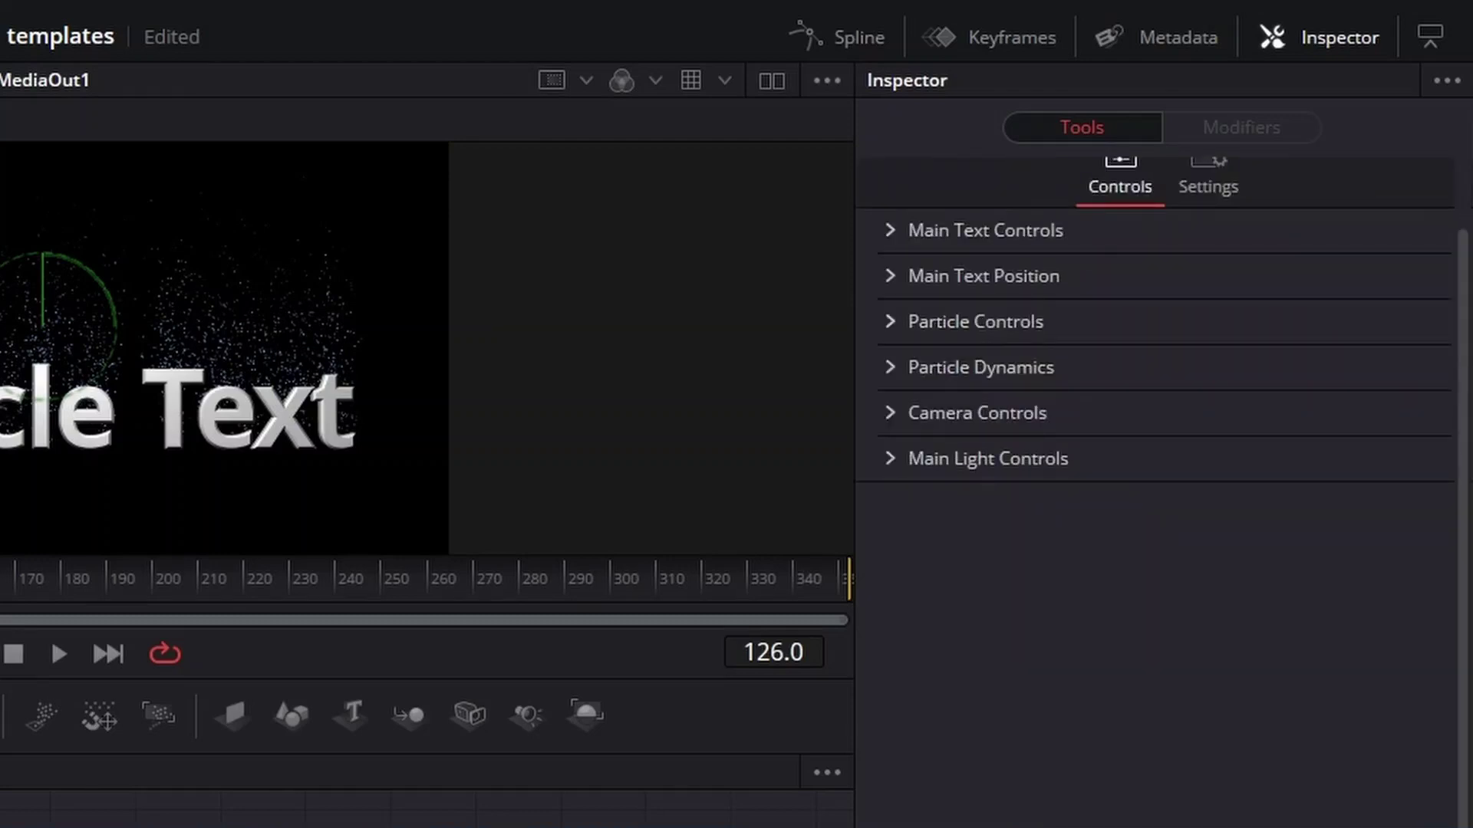
# - Set the particle color of ParticlesFromText to yellow, with red 1.0, green 1.0 and blue 0.0
pyautogui.click(890, 322)
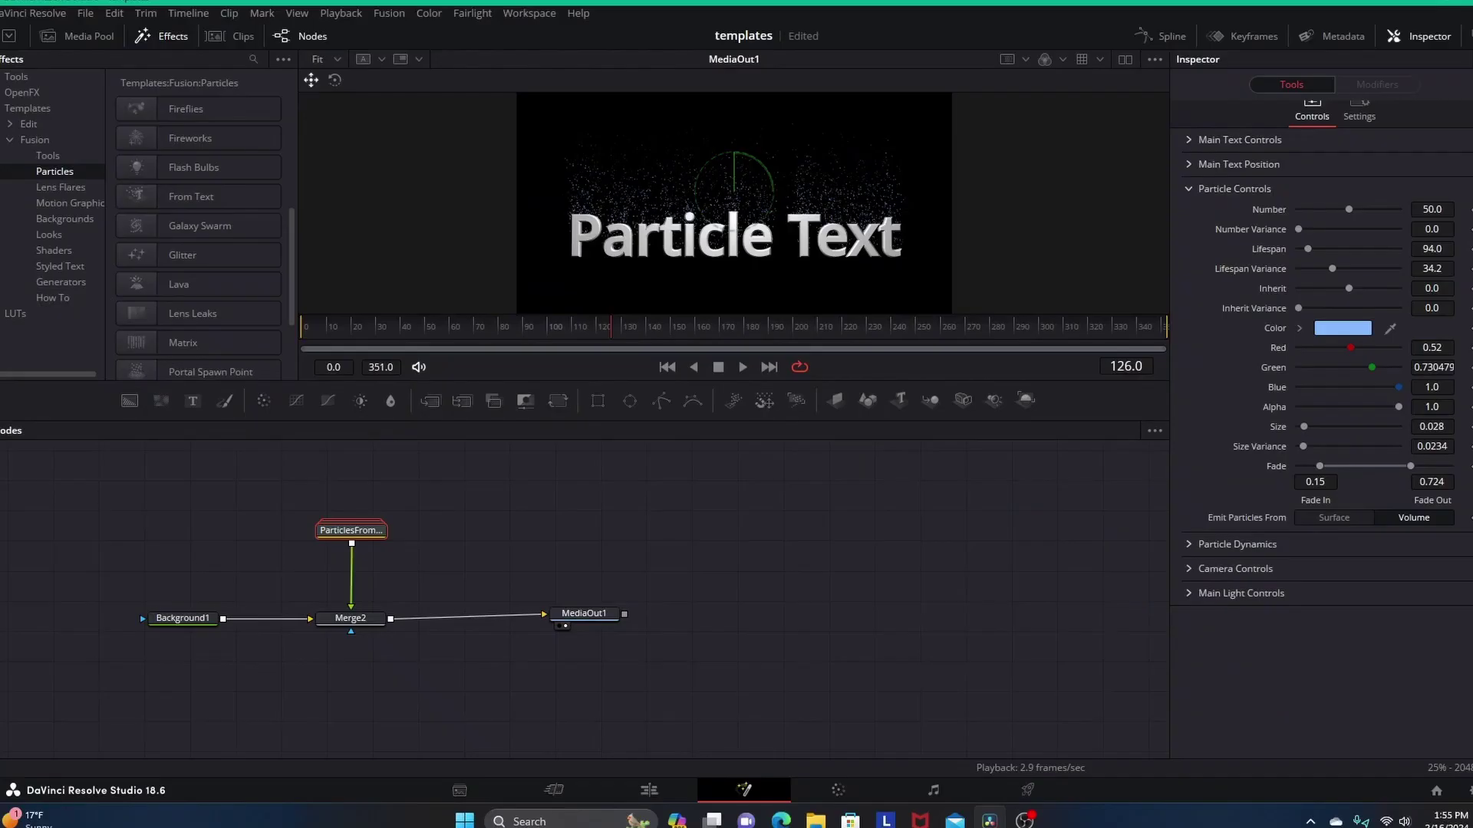
pyautogui.click(1177, 580)
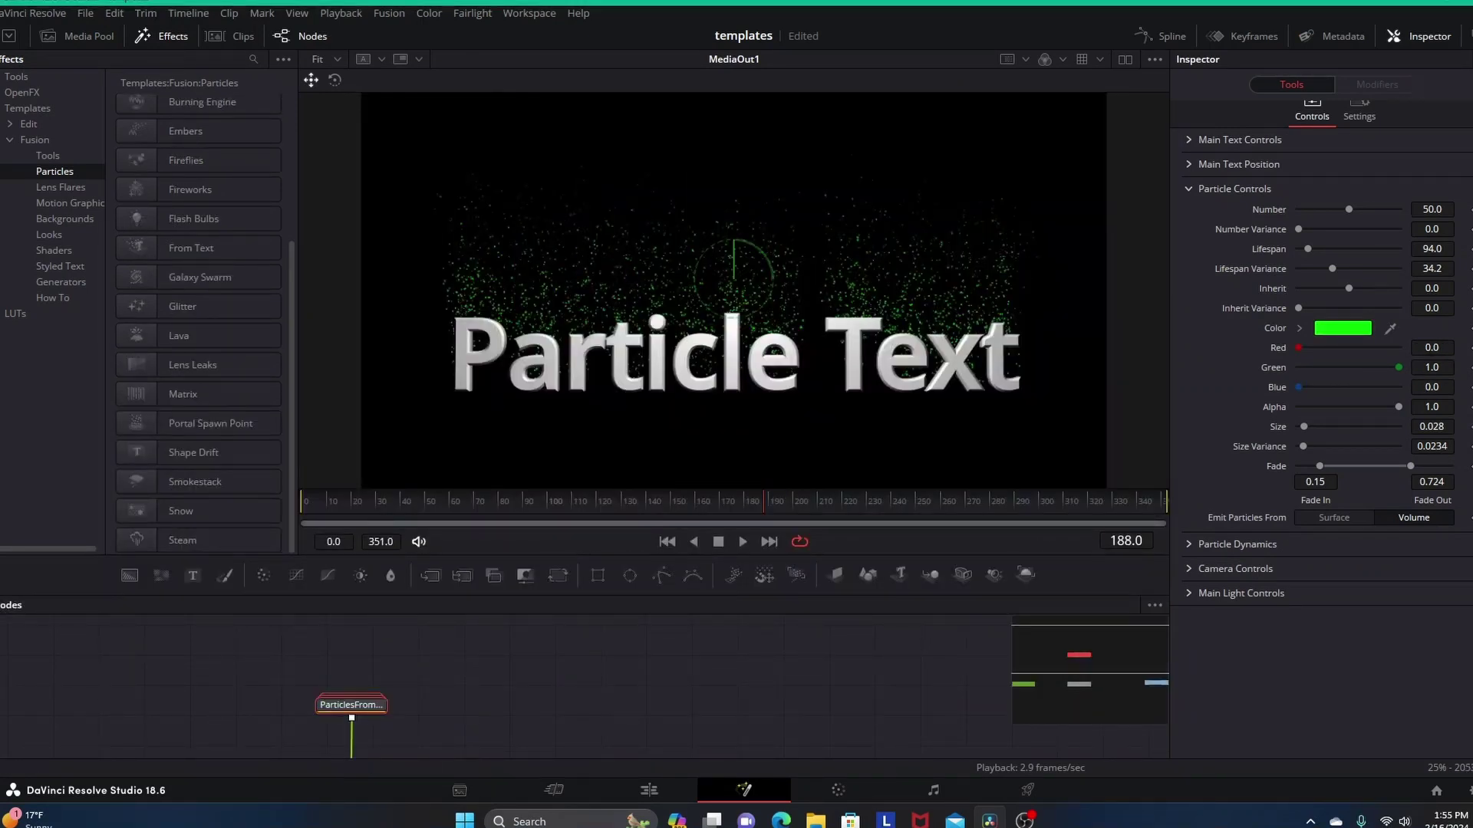
pyautogui.click(1342, 328)
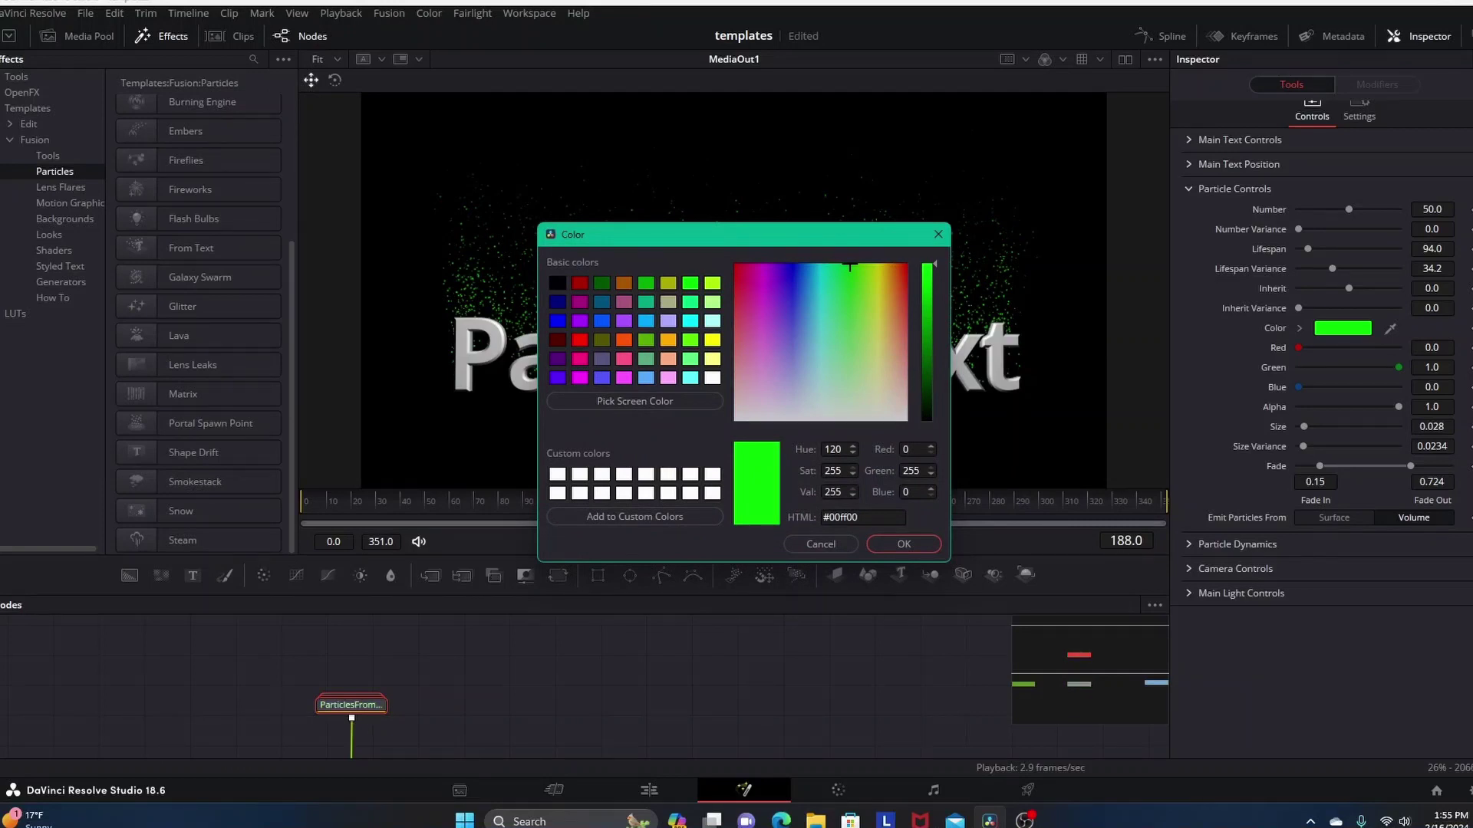
pyautogui.click(713, 340)
pyautogui.click(904, 544)
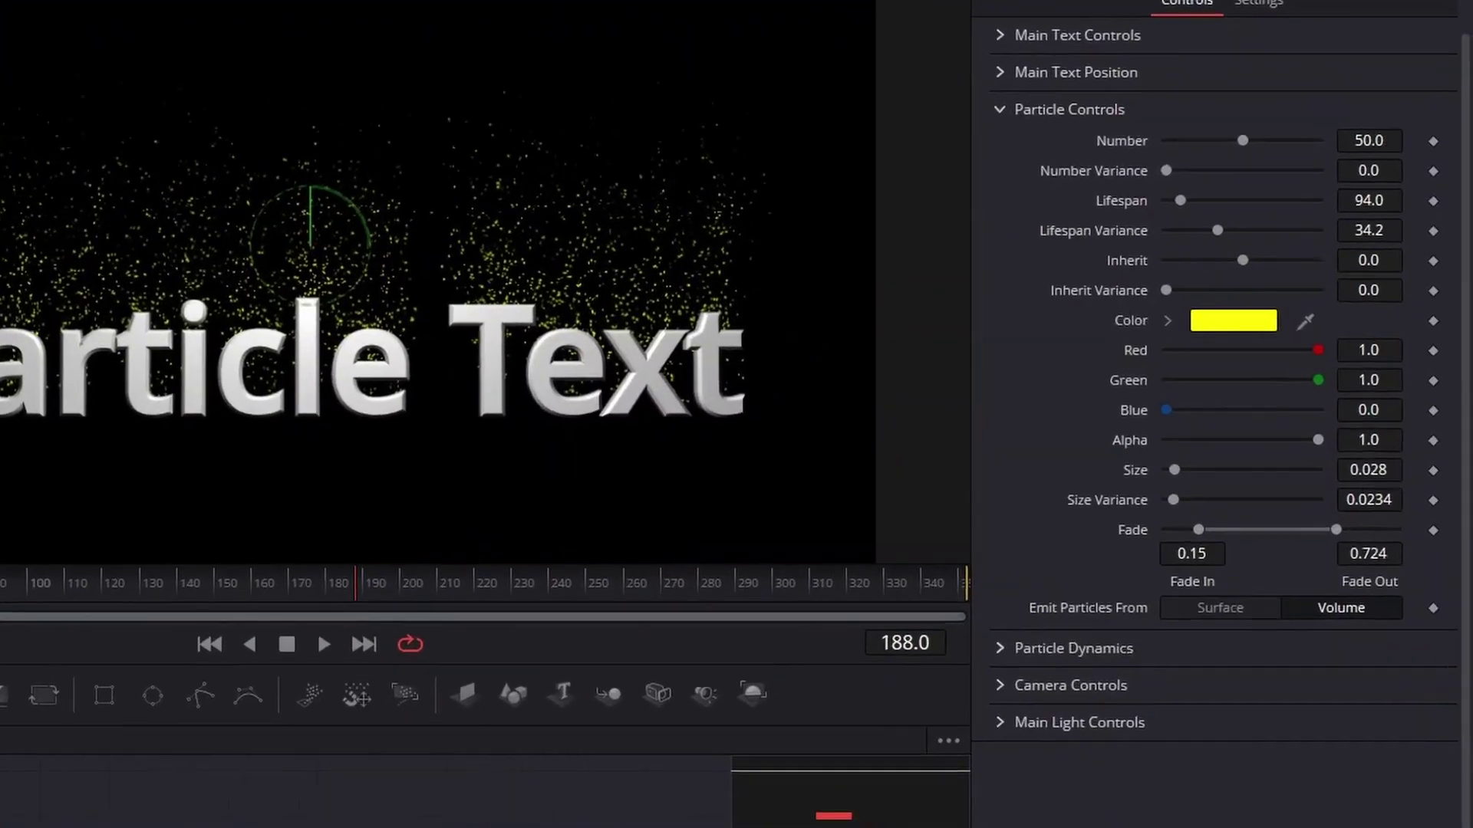
# - Examine the wind and turbulence settings in the particle dynamics of ParticlesFromText
pyautogui.click(1237, 545)
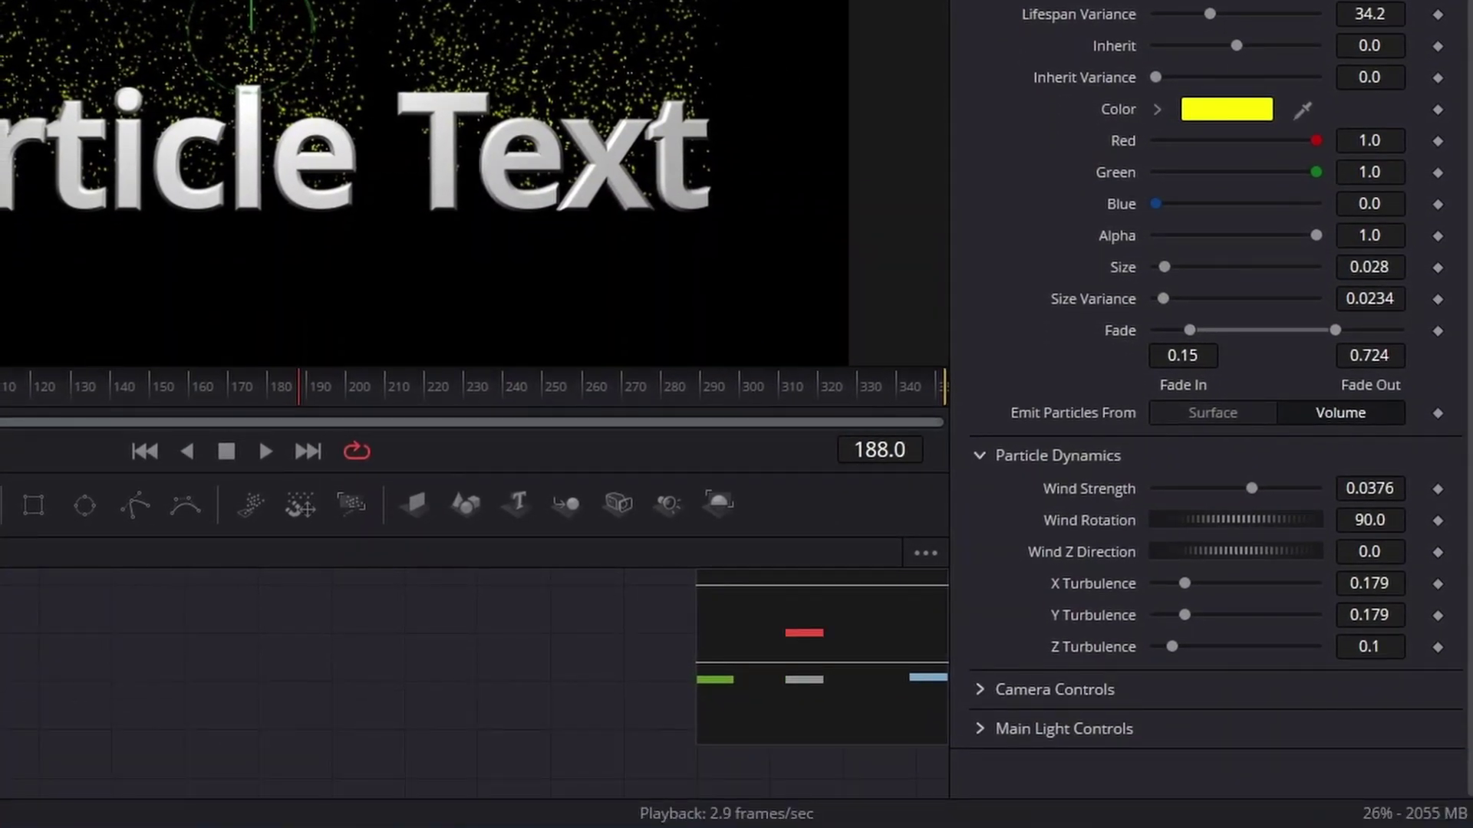
pyautogui.scroll(2, 1219, 399)
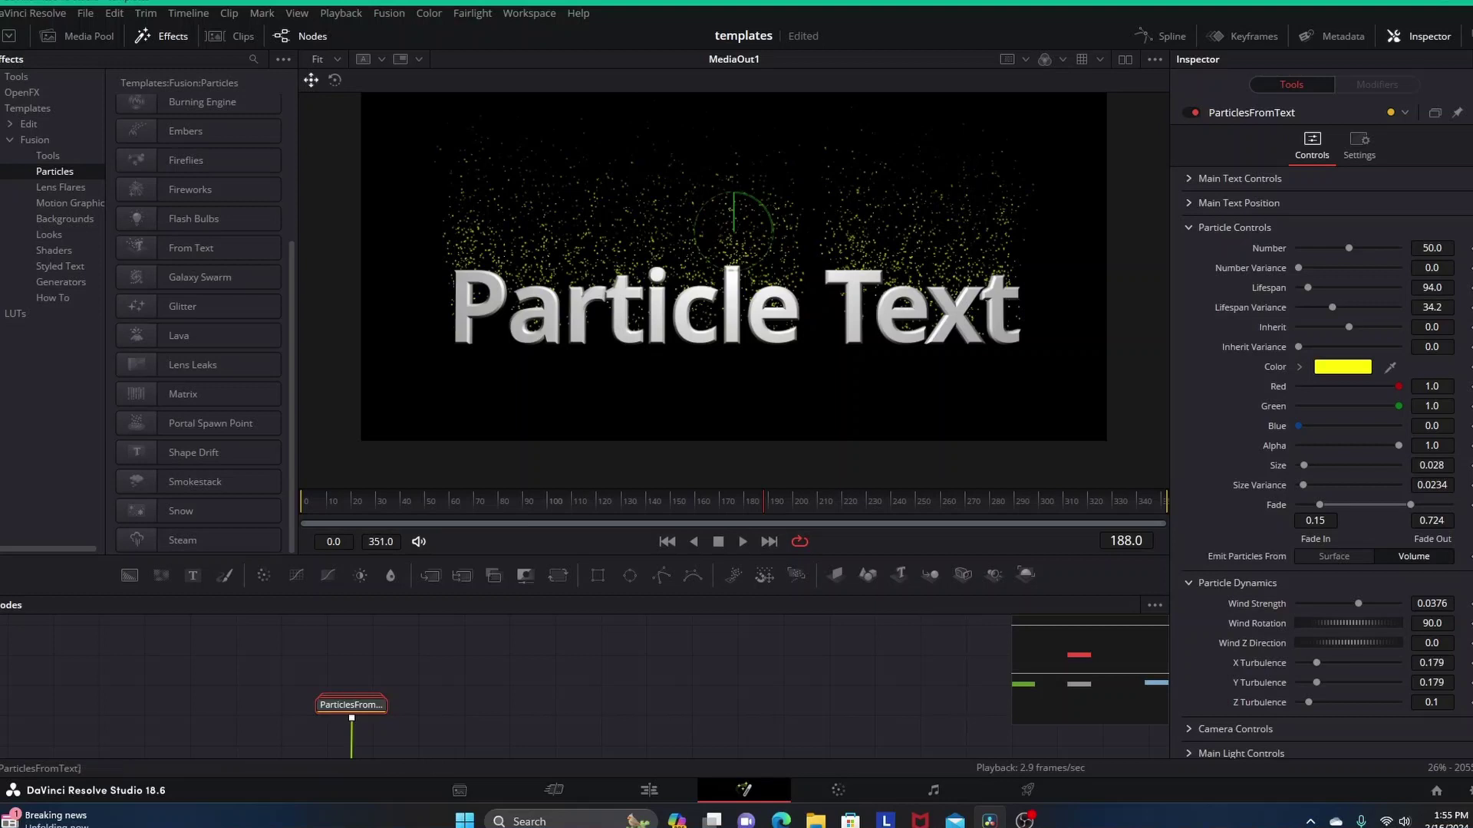
pyautogui.scroll(-2, 583, 683)
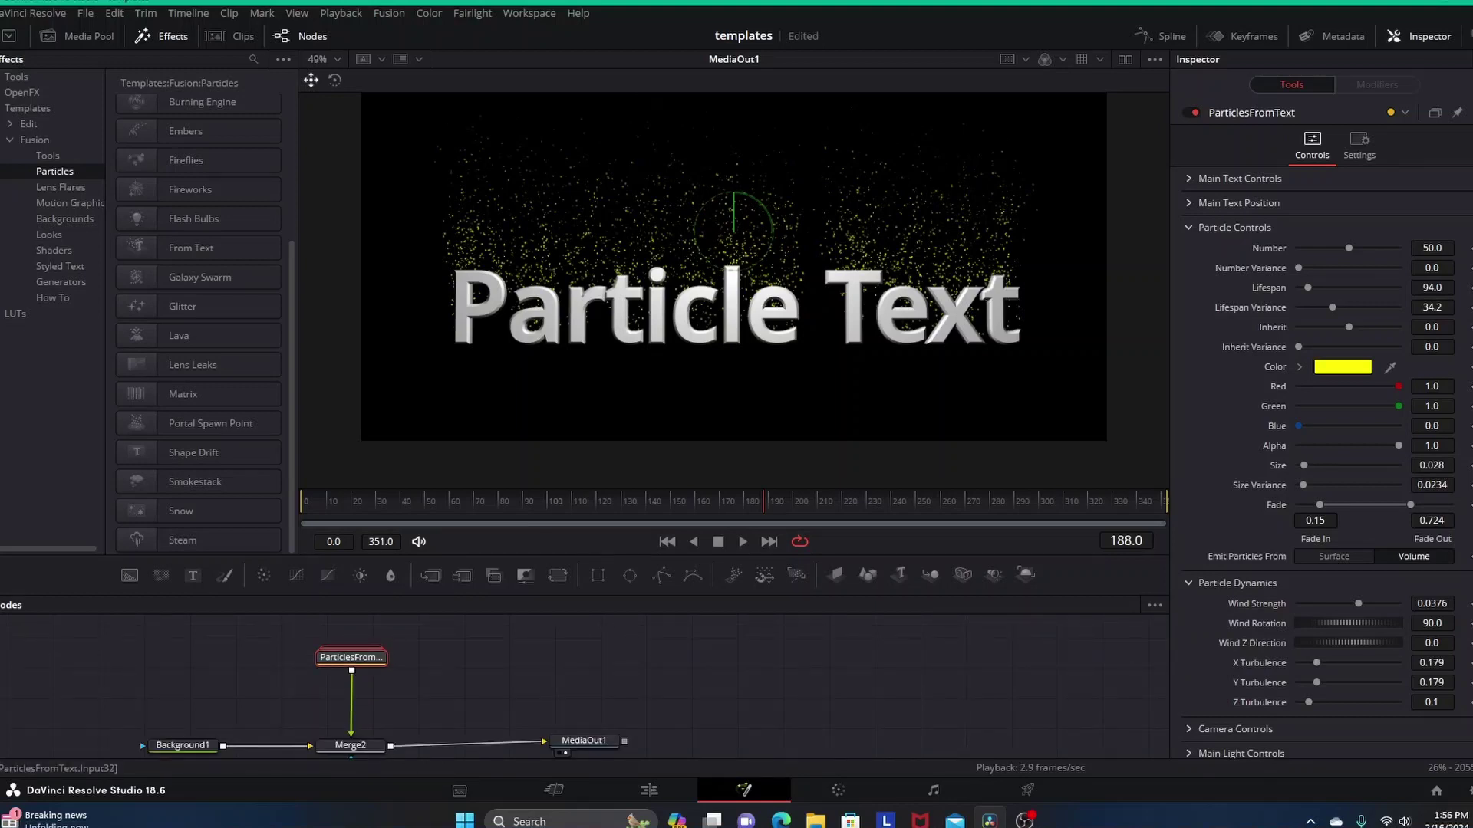
# - Change the main text to "TEXT STUFF" and set its font to Moonbeam
pyautogui.click(1240, 178)
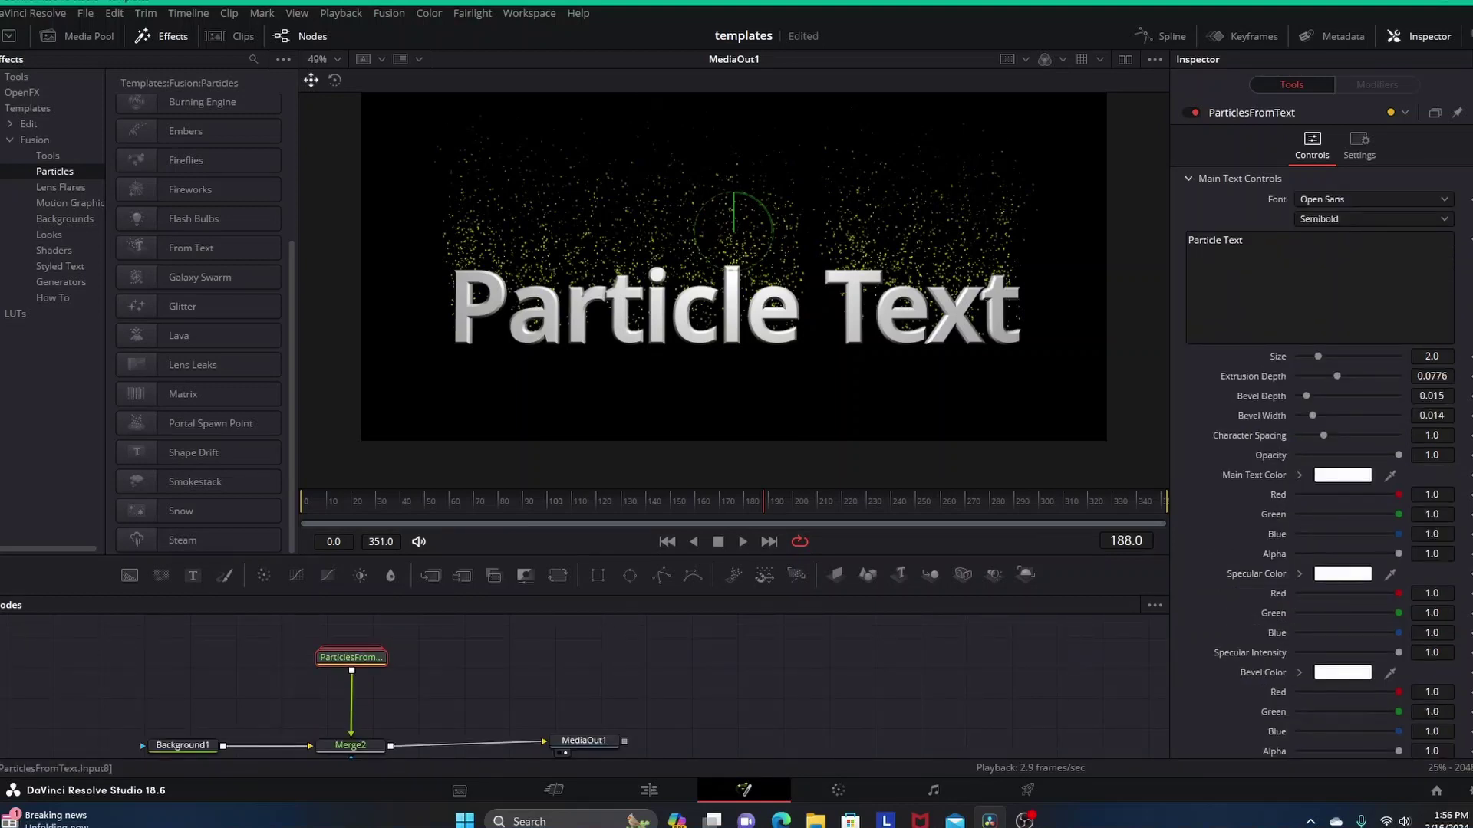
pyautogui.tripleClick(1213, 242)
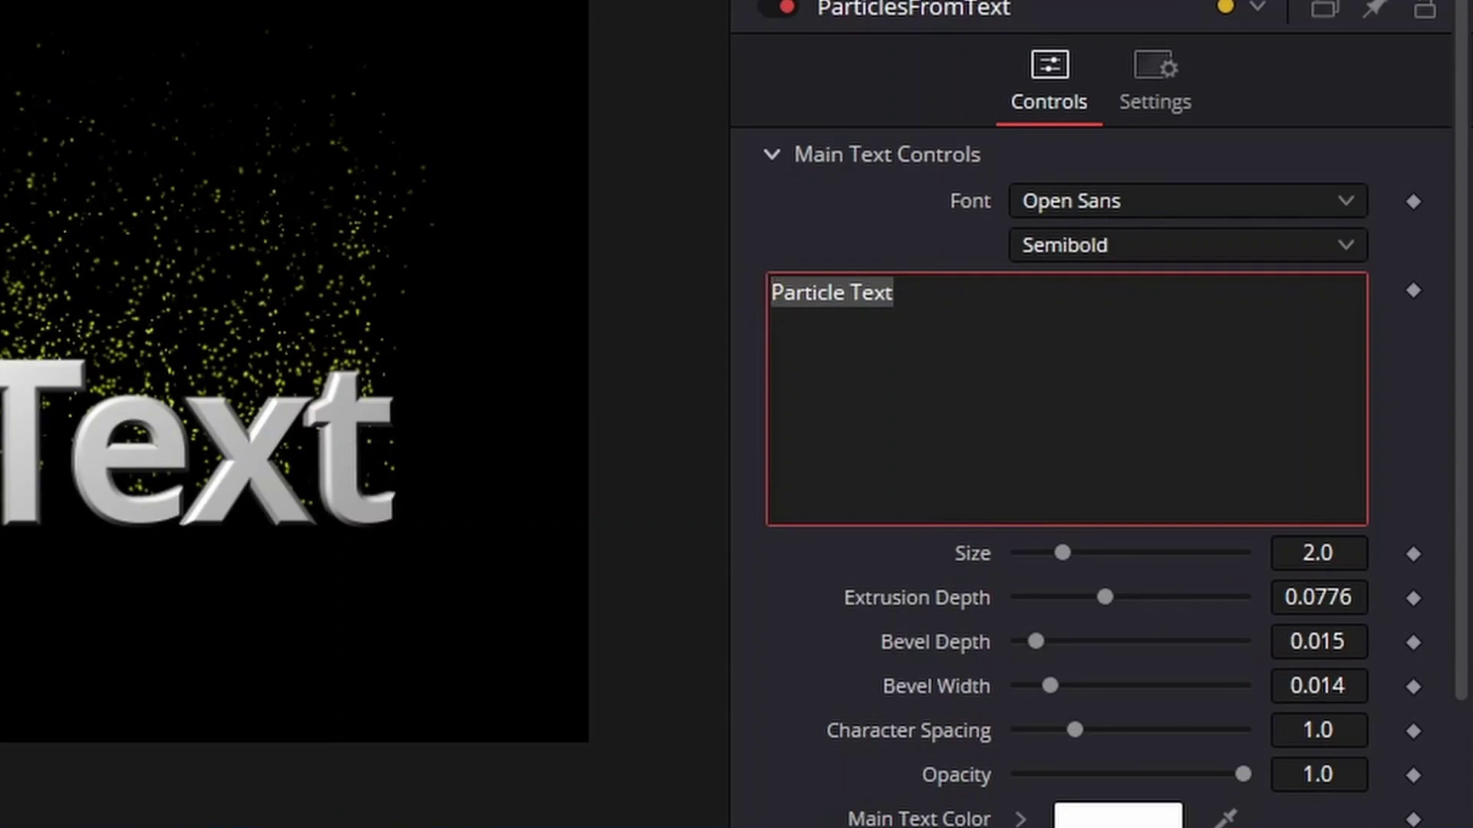
pyautogui.write('TEXT STUFF')
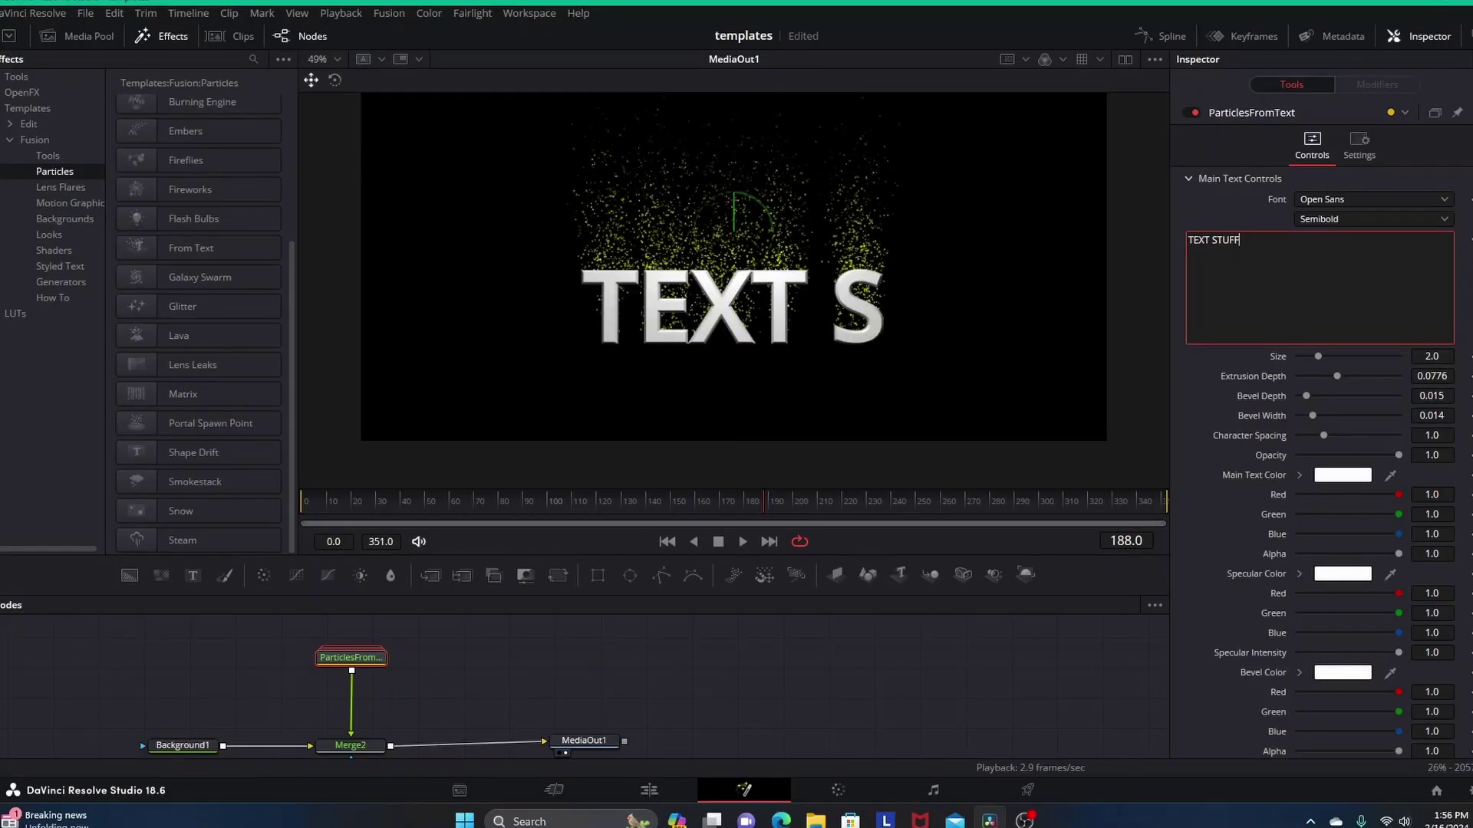
pyautogui.click(1373, 198)
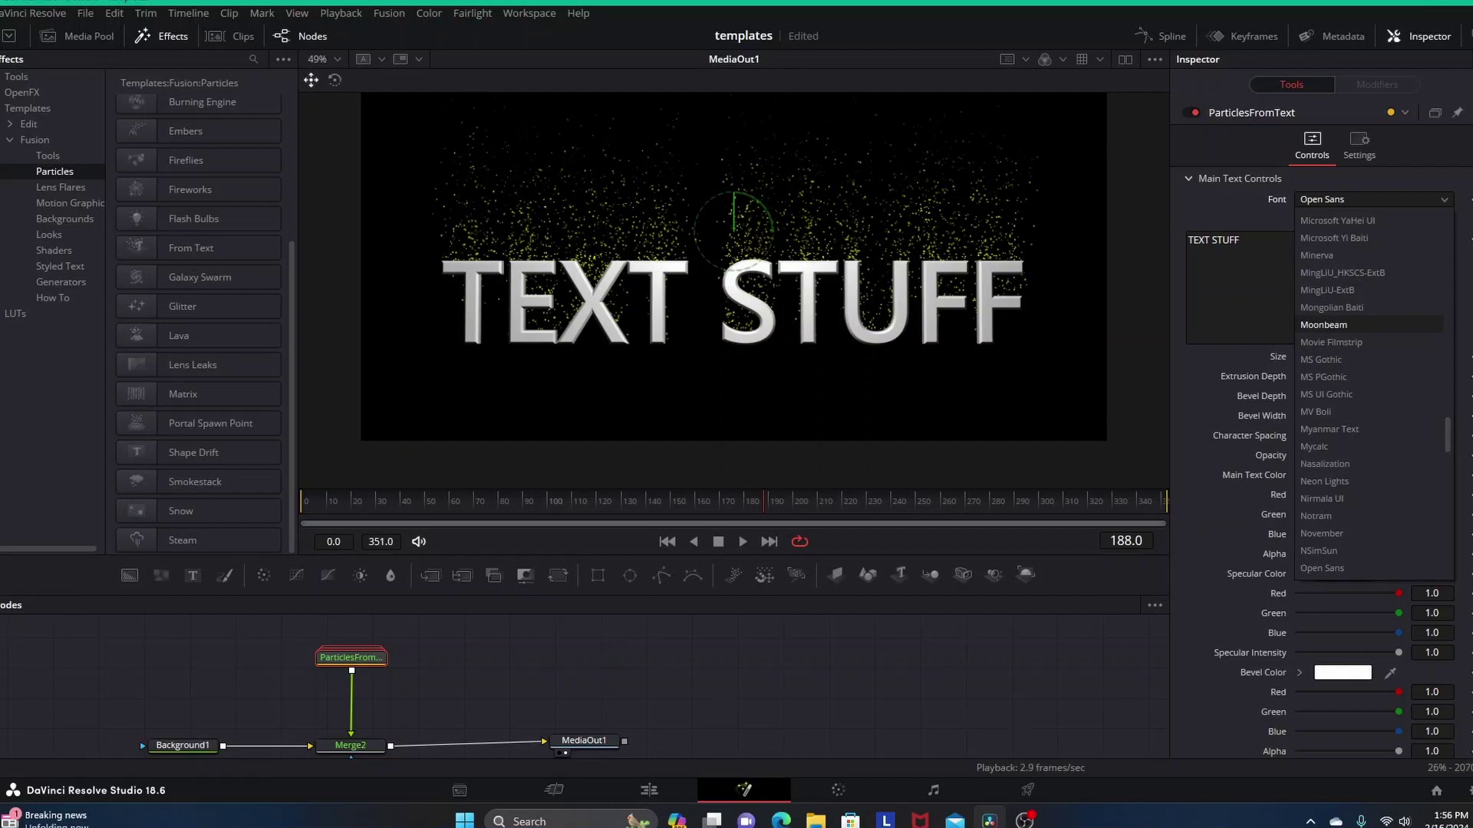
pyautogui.click(1323, 325)
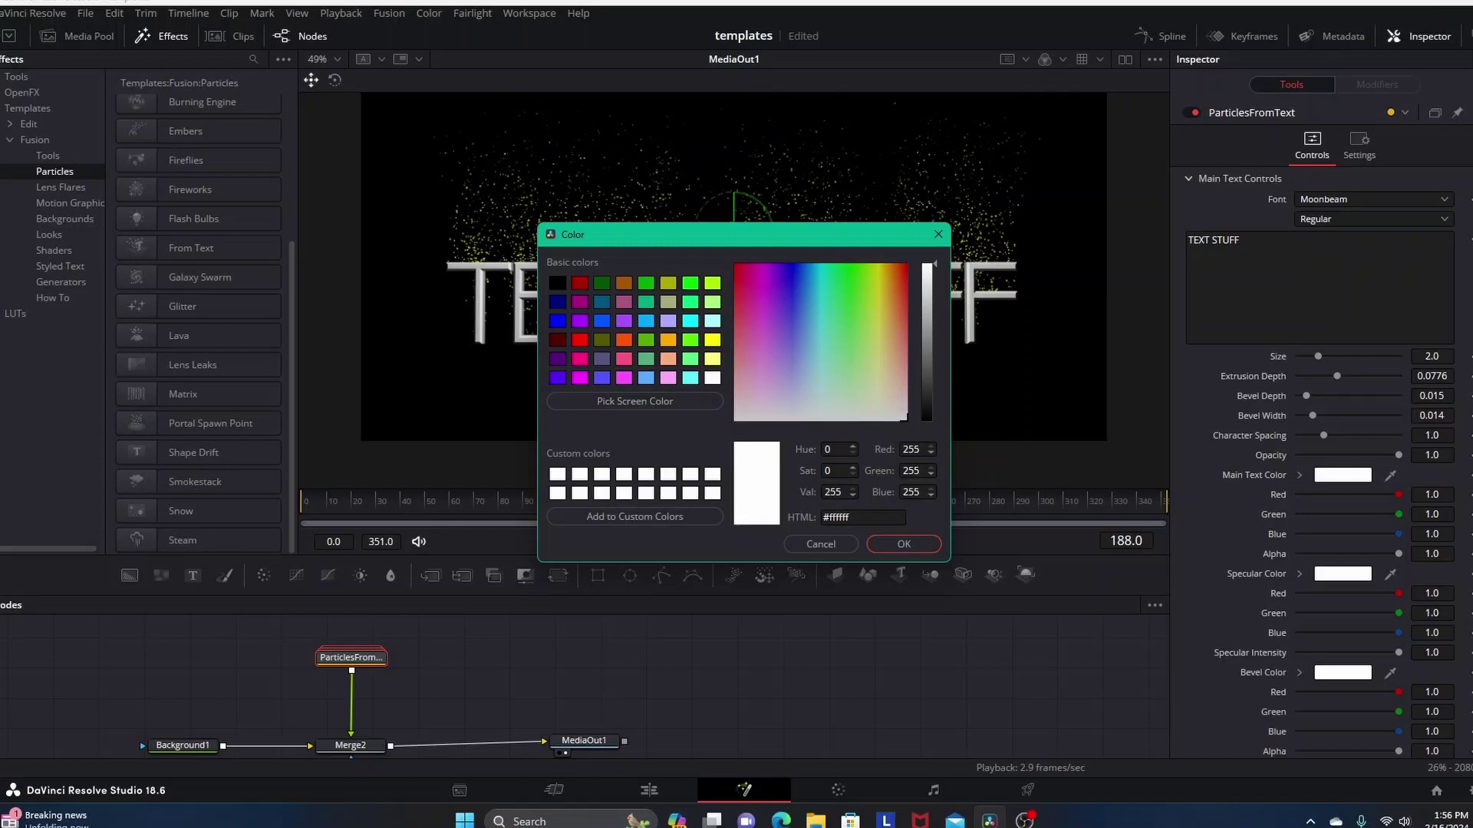
# - Set the main text color to blue (#0055ff) and the bevel color to yellow
pyautogui.click(602, 321)
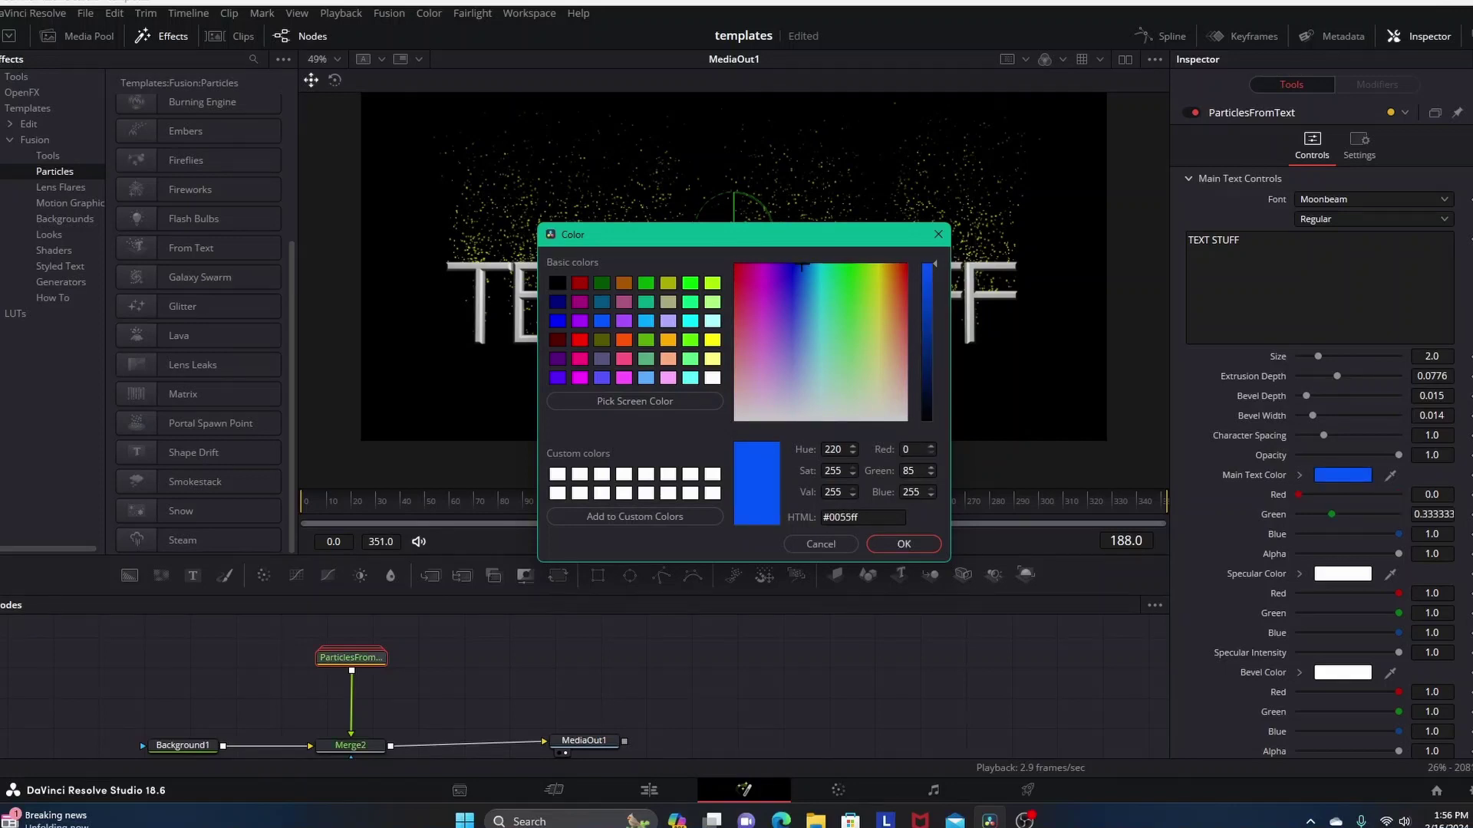
pyautogui.press('Return')
pyautogui.scroll(-1, 1320, 460)
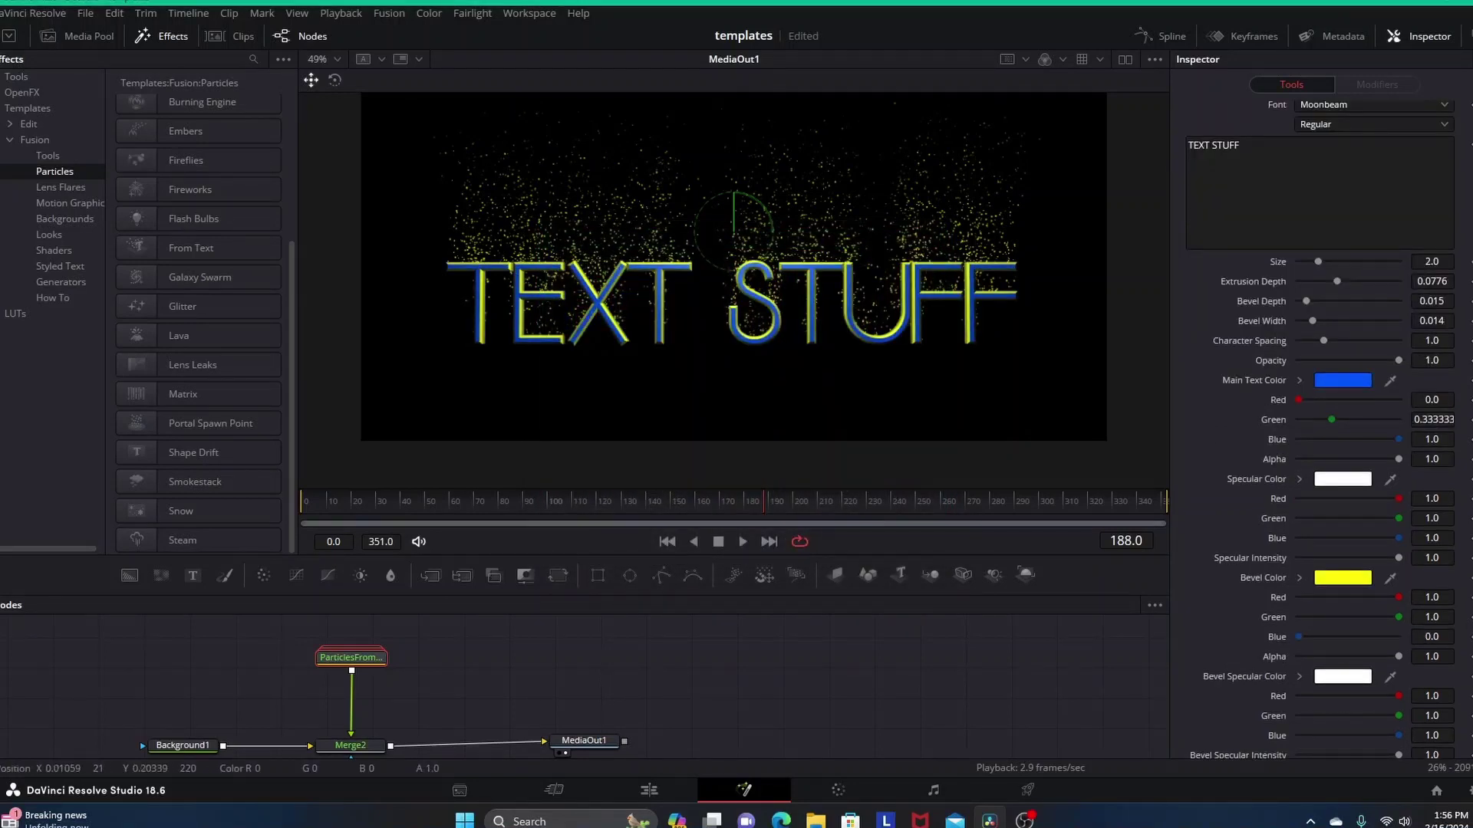